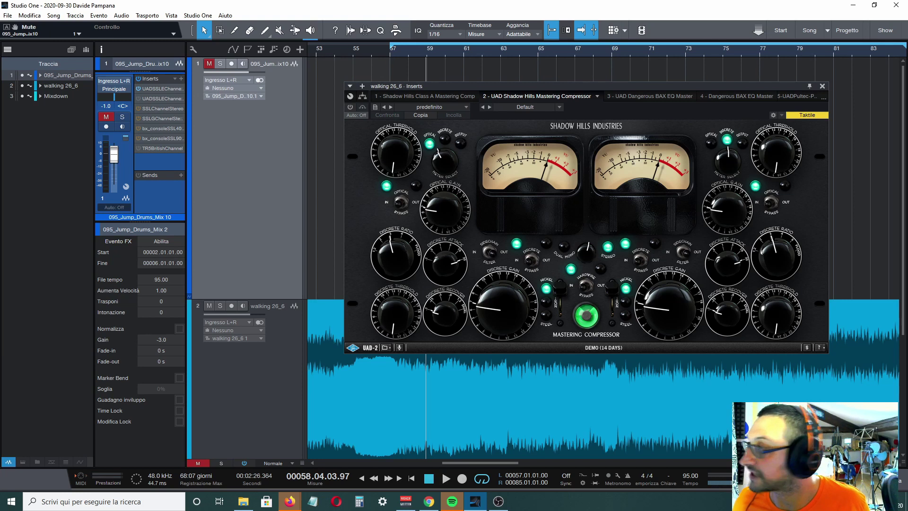
- Review the inserts on the walking 26_6 track, from the Shadow Hills compressors through the BAX and Pultec-style EQs
{"action": "left_click", "coordinate": [424, 96]}
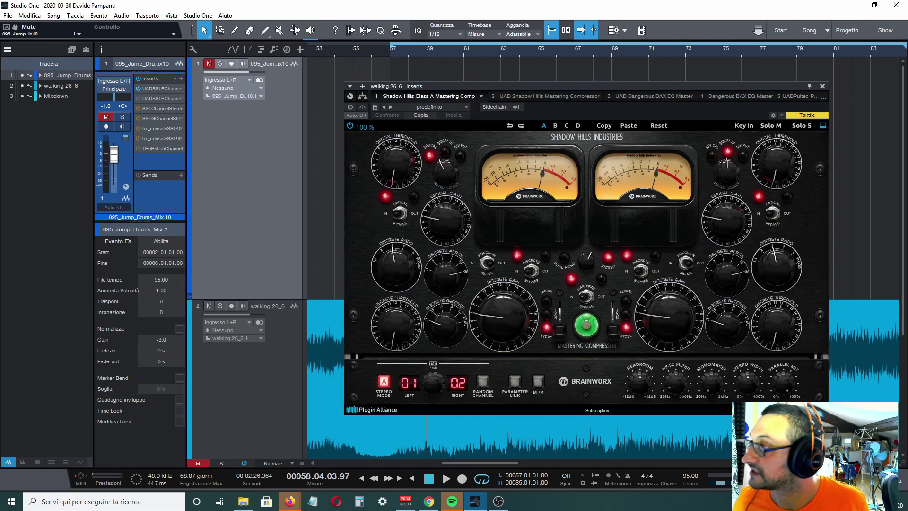
{"action": "left_click", "coordinate": [644, 96]}
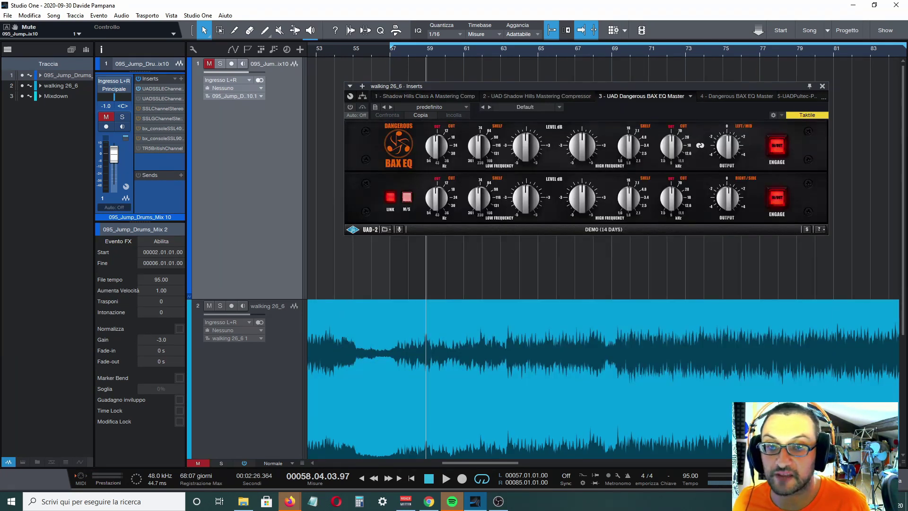
{"action": "left_click", "coordinate": [736, 96]}
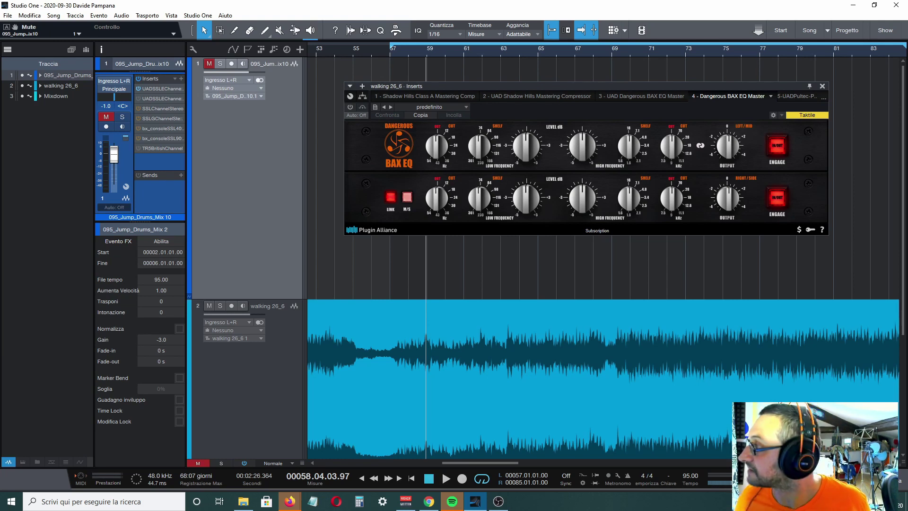
{"action": "left_click", "coordinate": [798, 96]}
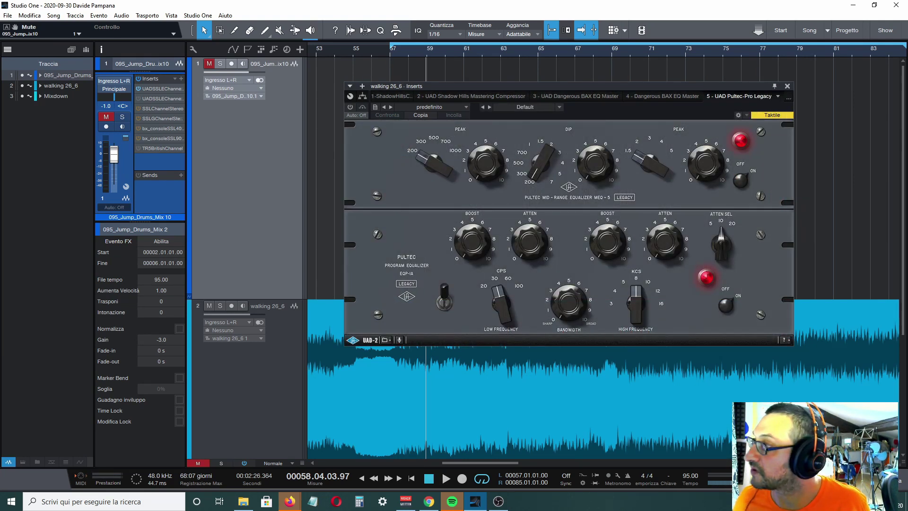
{"action": "left_click", "coordinate": [788, 97]}
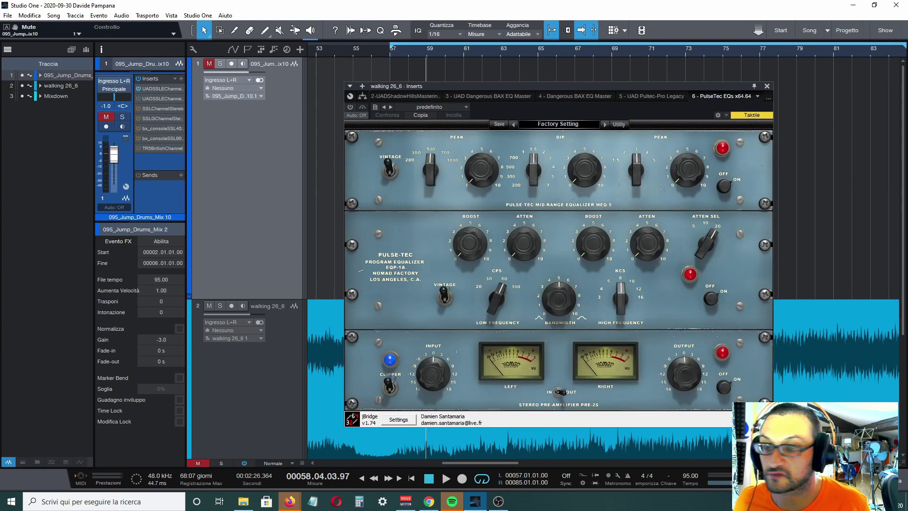
{"action": "left_click", "coordinate": [768, 97]}
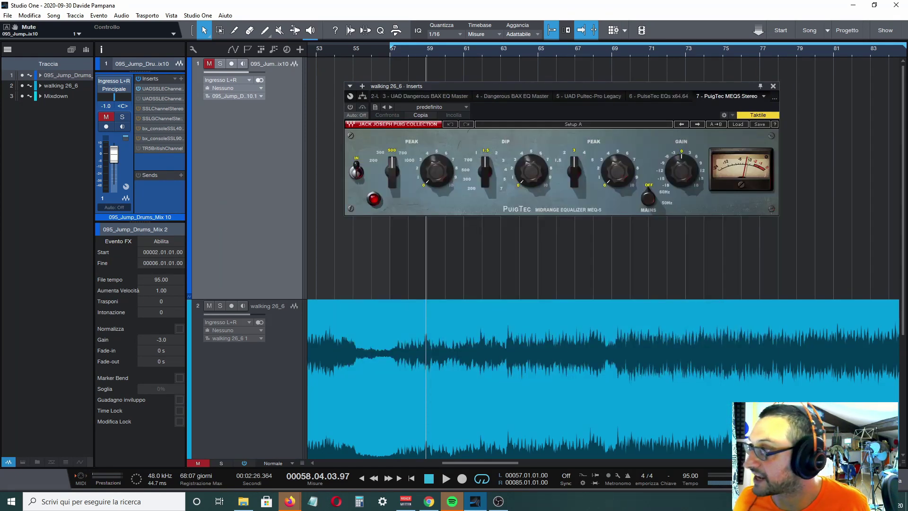
{"action": "left_click", "coordinate": [774, 97]}
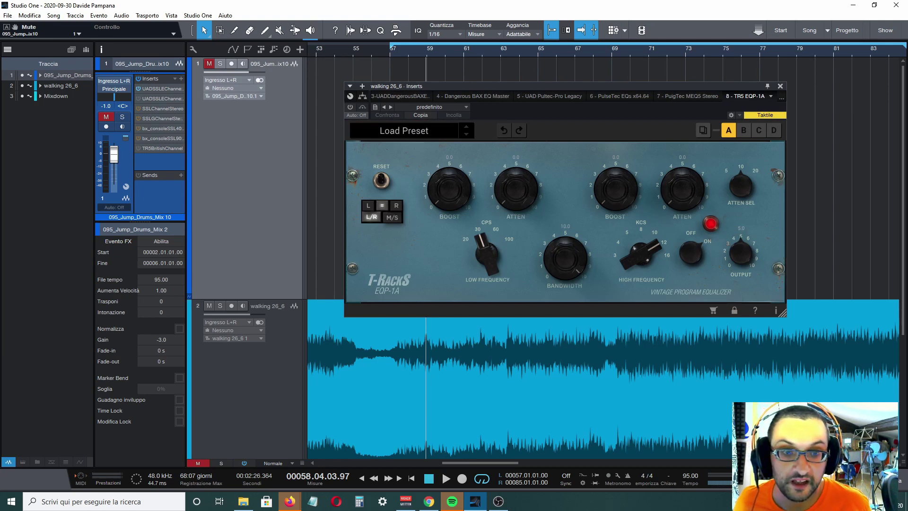
{"action": "key", "text": "ctrl+Page_Down"}
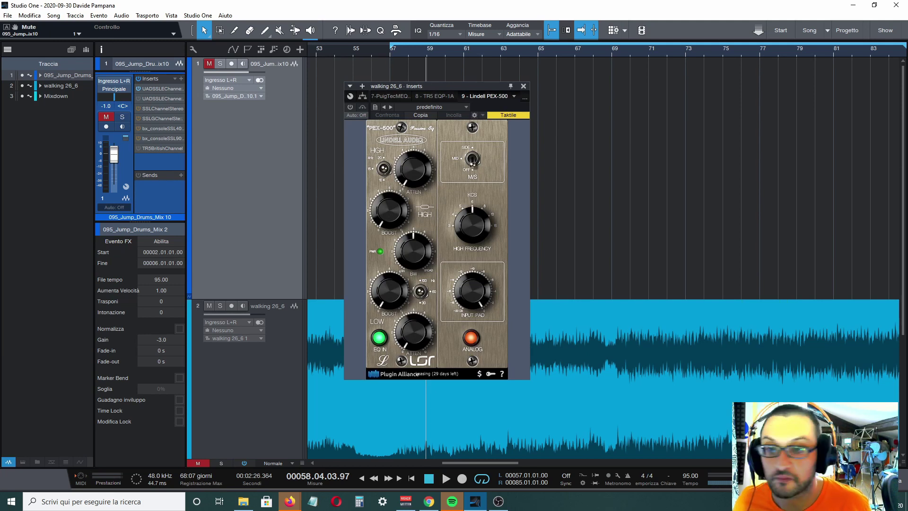
{"action": "key", "text": "ctrl+Page_Down"}
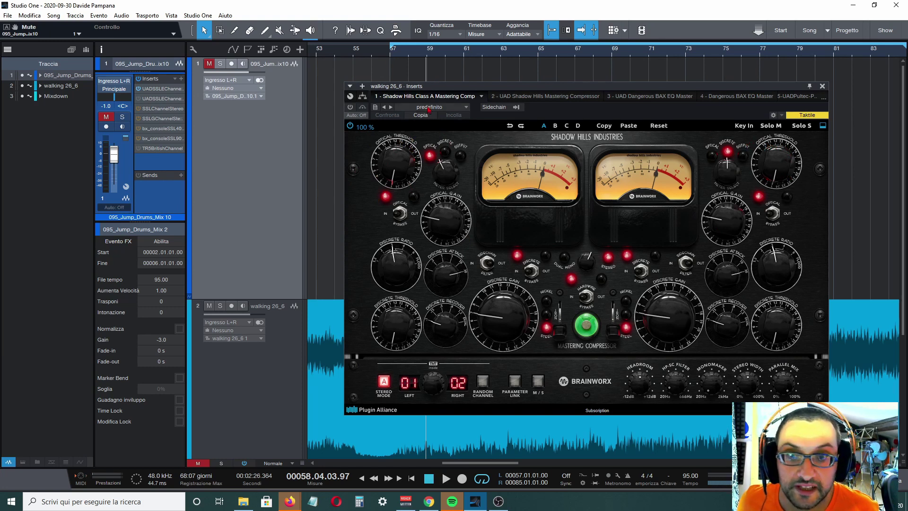
- Play the song from bar 57, with the Shadow Hills Class A channels randomized to 11 and 12 and the plug-in activated
{"action": "left_click", "coordinate": [393, 57]}
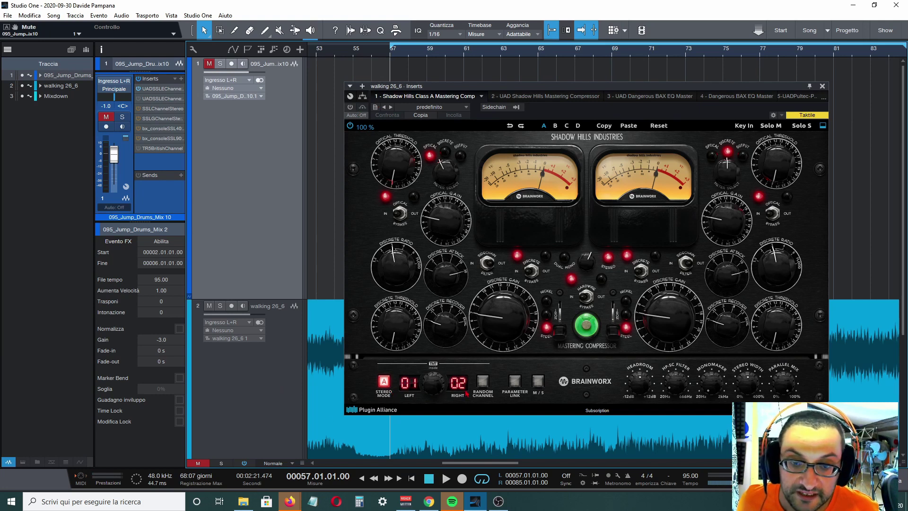
{"action": "left_click", "coordinate": [483, 383]}
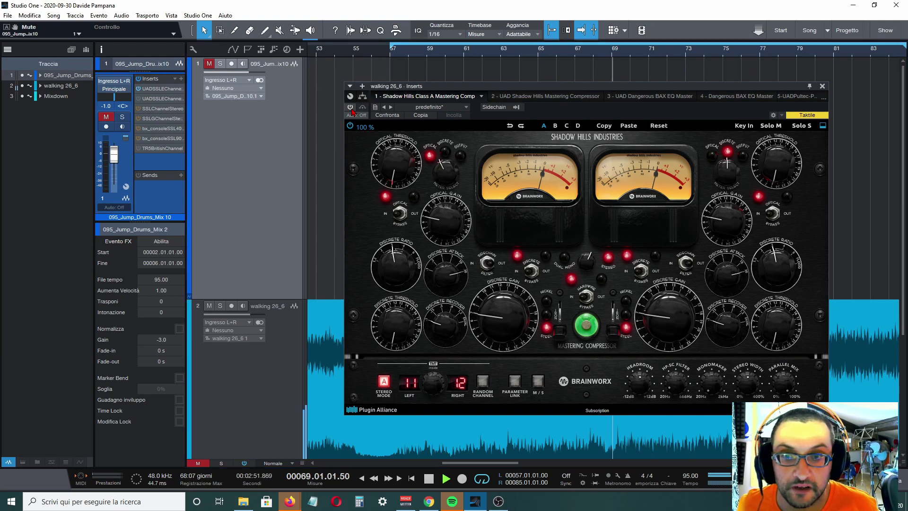
{"action": "left_click", "coordinate": [350, 107]}
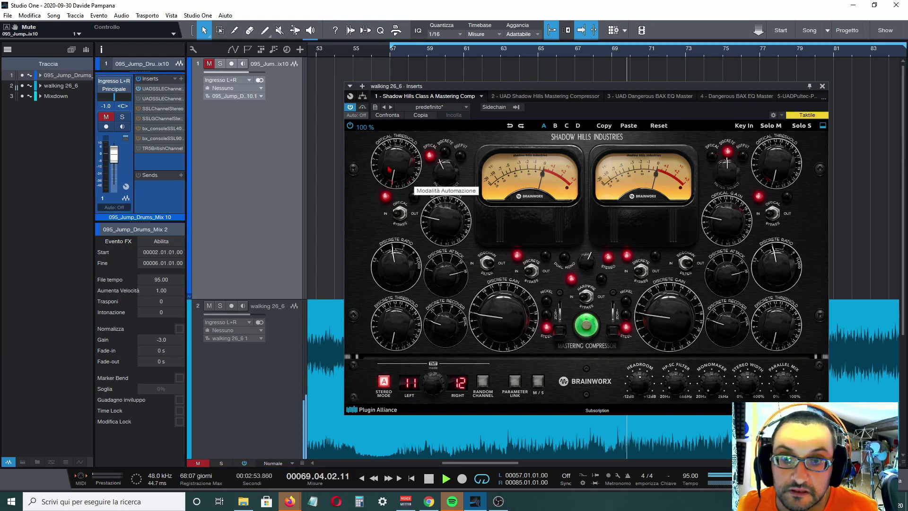
- Link the parameters of both compressor channels and set the Optical Threshold to 11
{"action": "left_click_drag", "start_coordinate": [406, 178], "coordinate": [385, 114]}
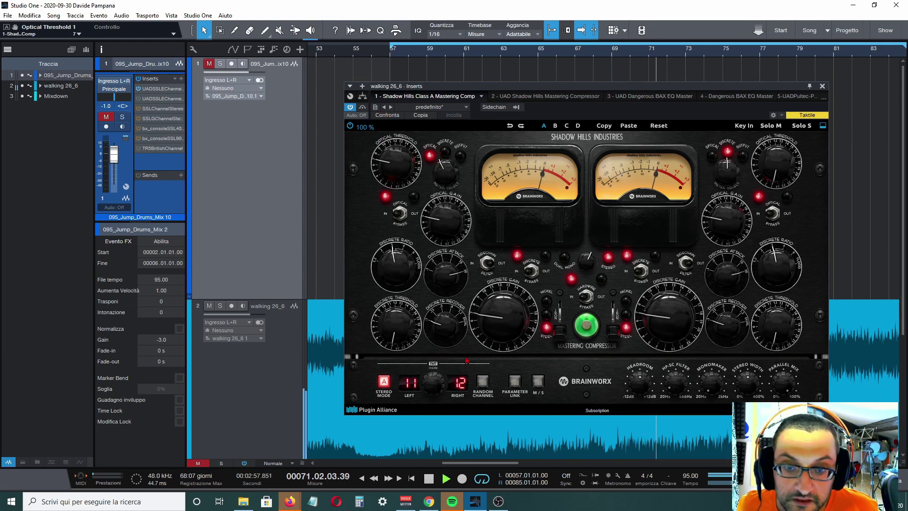
{"action": "left_click", "coordinate": [517, 385]}
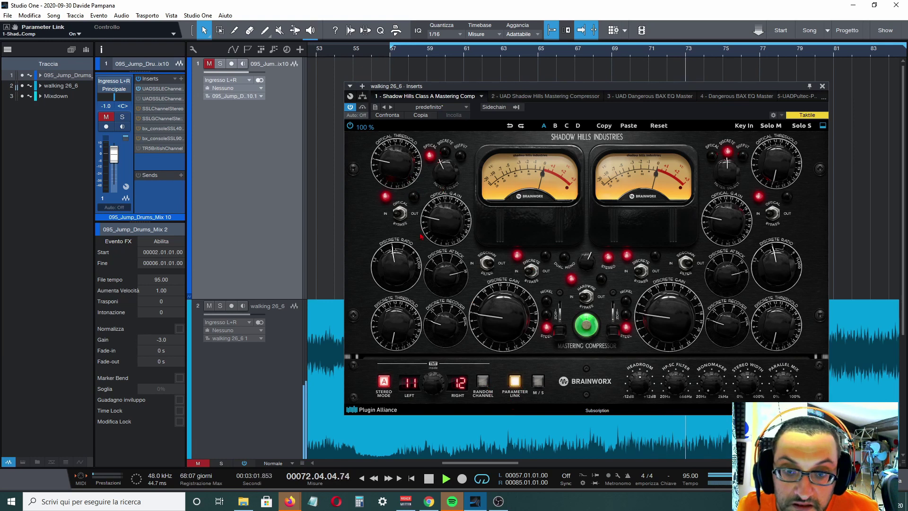
{"action": "left_click_drag", "start_coordinate": [384, 178], "coordinate": [384, 218]}
{"action": "left_click_drag", "start_coordinate": [373, 141], "coordinate": [367, 93]}
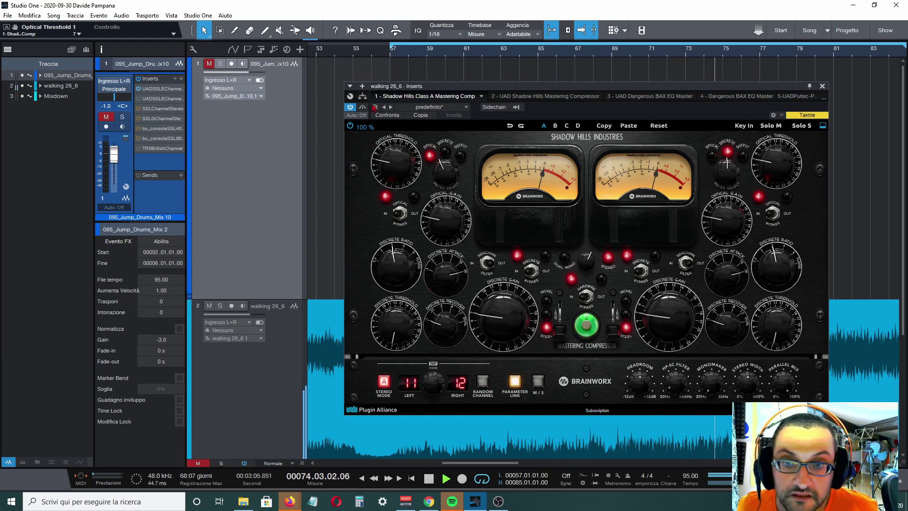
{"action": "left_click_drag", "start_coordinate": [386, 169], "coordinate": [386, 152]}
{"action": "scroll", "coordinate": [395, 161], "scroll_direction": "up", "scroll_amount": 1}
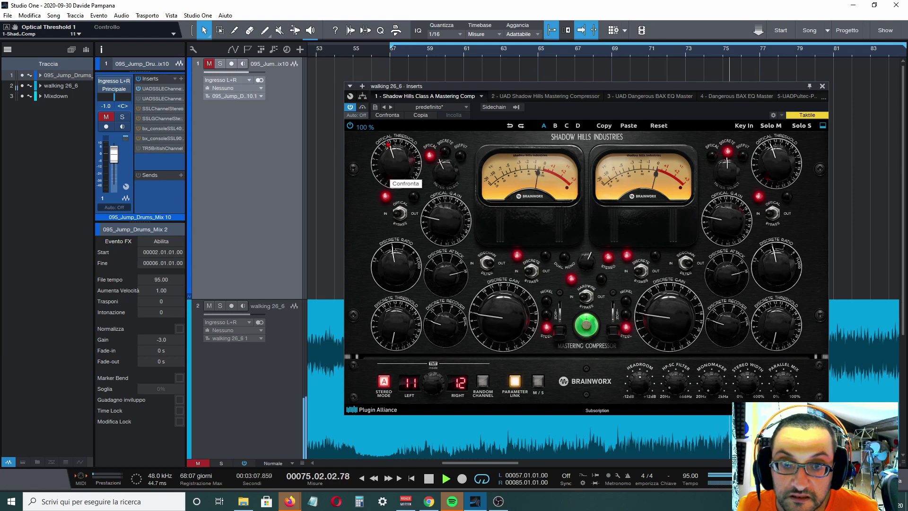
{"action": "scroll", "coordinate": [389, 142], "scroll_direction": "up", "scroll_amount": 1}
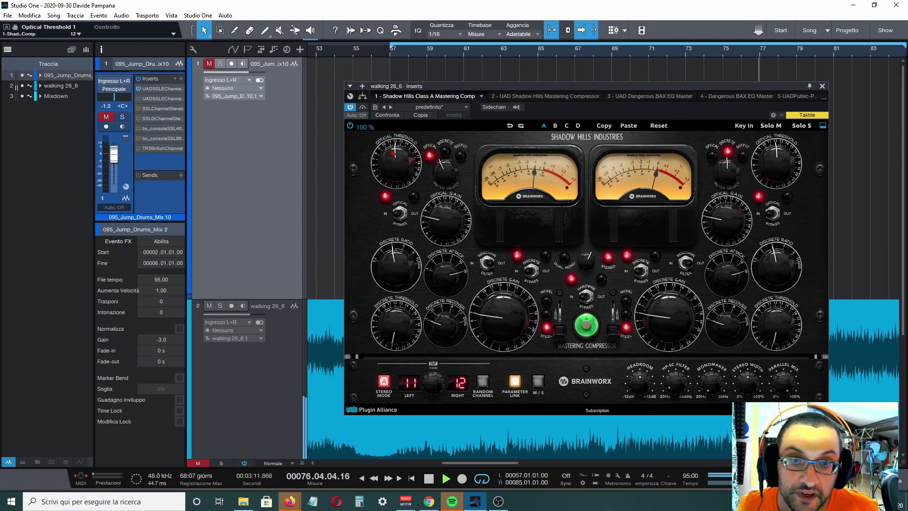
{"action": "scroll", "coordinate": [391, 155], "scroll_direction": "down", "scroll_amount": 1}
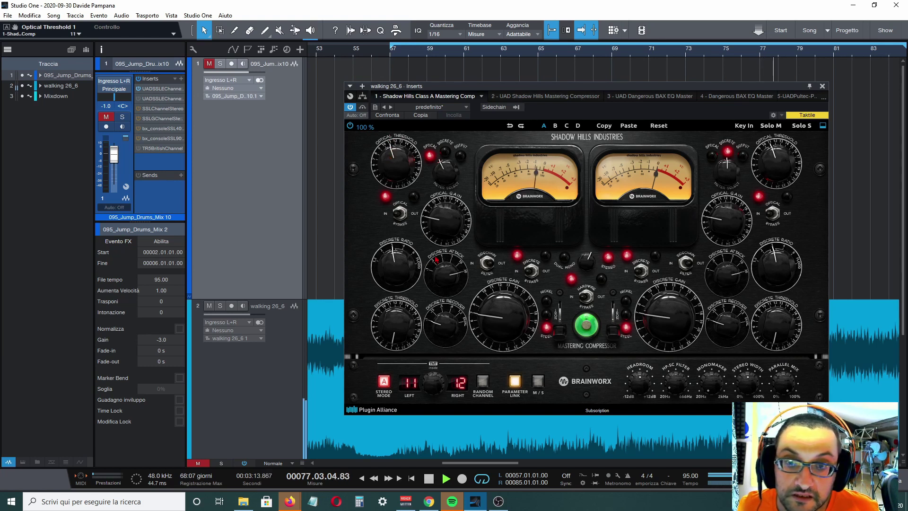
- Set the Discrete Attack to 30 ms and the Optical Gain to 9
{"action": "scroll", "coordinate": [438, 290], "scroll_direction": "up", "scroll_amount": 2}
{"action": "scroll", "coordinate": [438, 289], "scroll_direction": "down", "scroll_amount": 1}
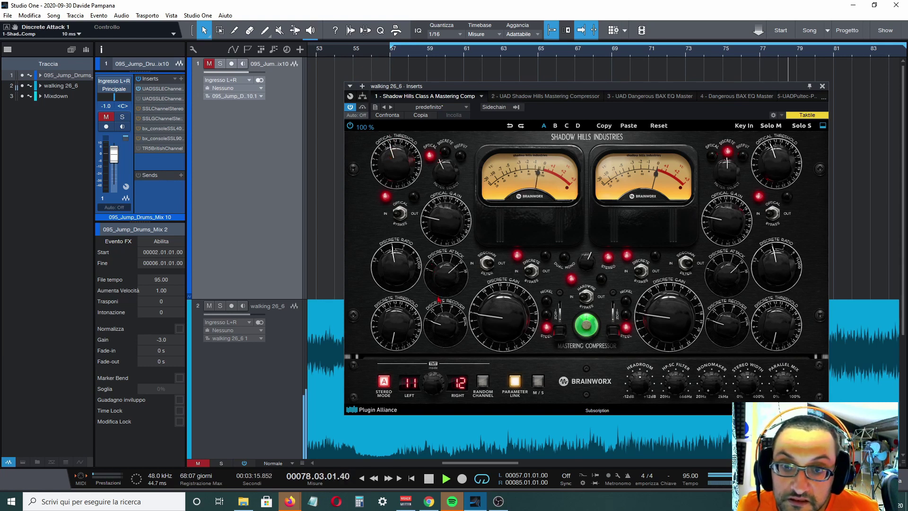
{"action": "scroll", "coordinate": [446, 267], "scroll_direction": "up", "scroll_amount": 2}
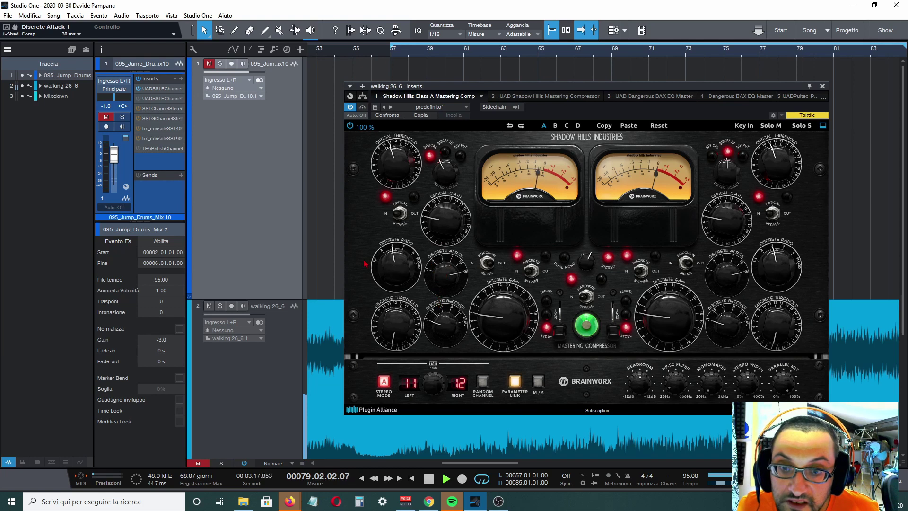
{"action": "scroll", "coordinate": [441, 223], "scroll_direction": "up", "scroll_amount": 2}
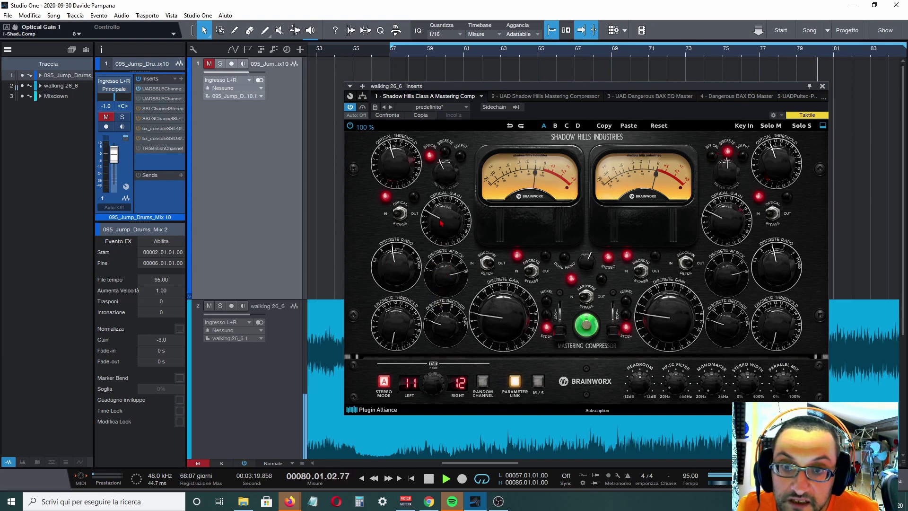
{"action": "scroll", "coordinate": [440, 221], "scroll_direction": "up", "scroll_amount": 1}
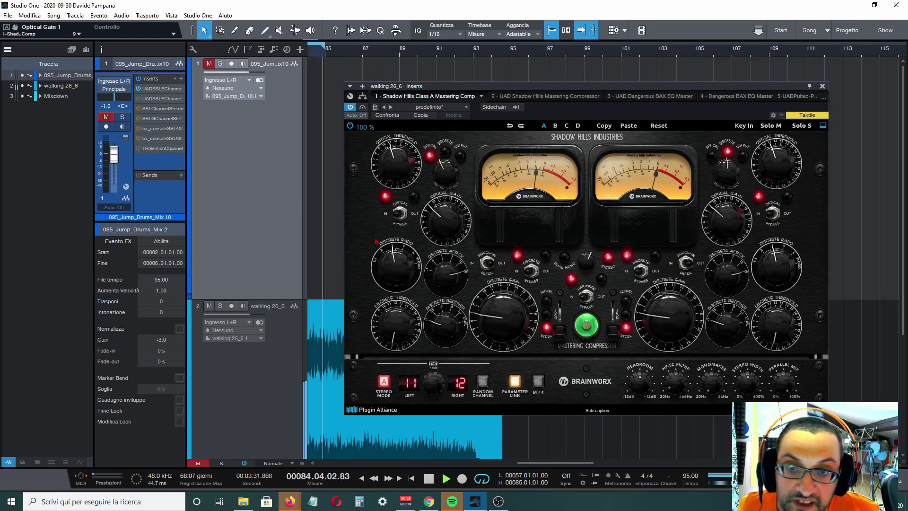
- Raise the Discrete Threshold, and set the Discrete Recover to 0.25 s and the Discrete Gain to 10
{"action": "left_click_drag", "start_coordinate": [401, 337], "coordinate": [383, 303]}
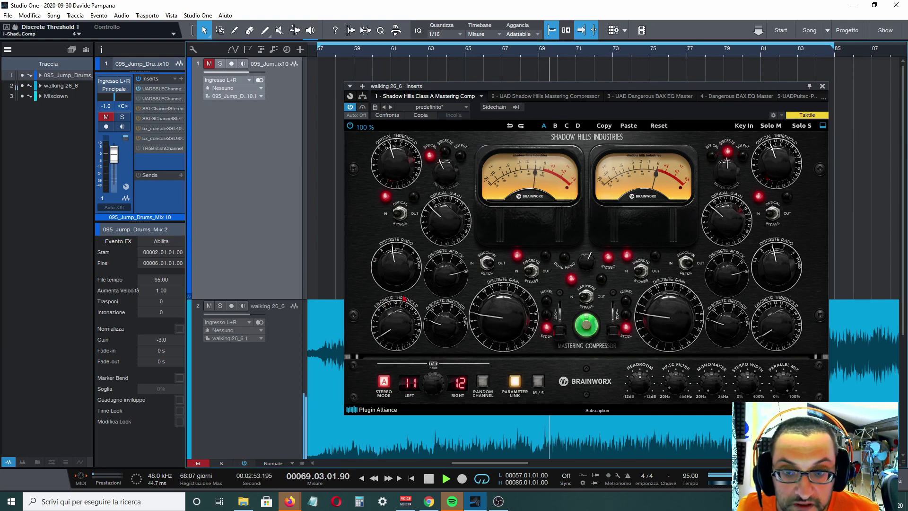
{"action": "left_click_drag", "start_coordinate": [393, 324], "coordinate": [436, 321]}
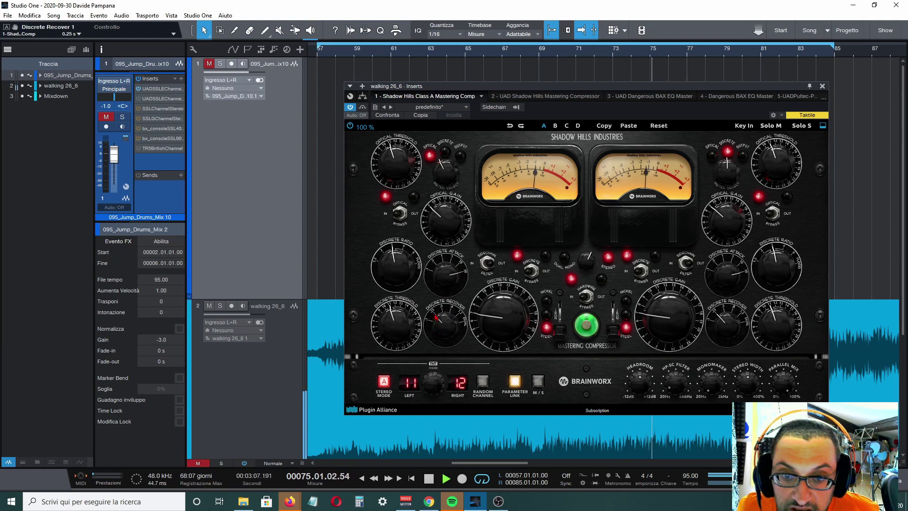
{"action": "left_click_drag", "start_coordinate": [501, 326], "coordinate": [502, 314]}
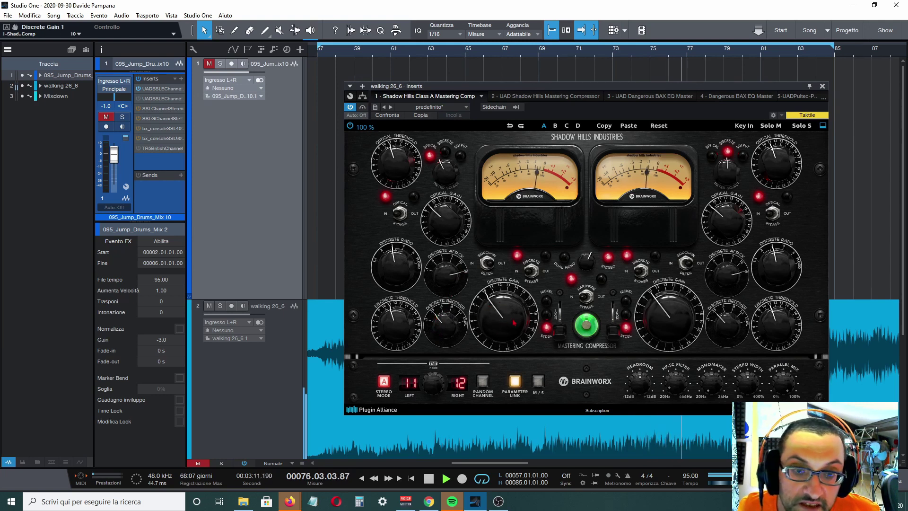
- Audition the Nickel, Iron and Steel output transformers on the linked channels and settle on Iron
{"action": "left_click", "coordinate": [560, 327]}
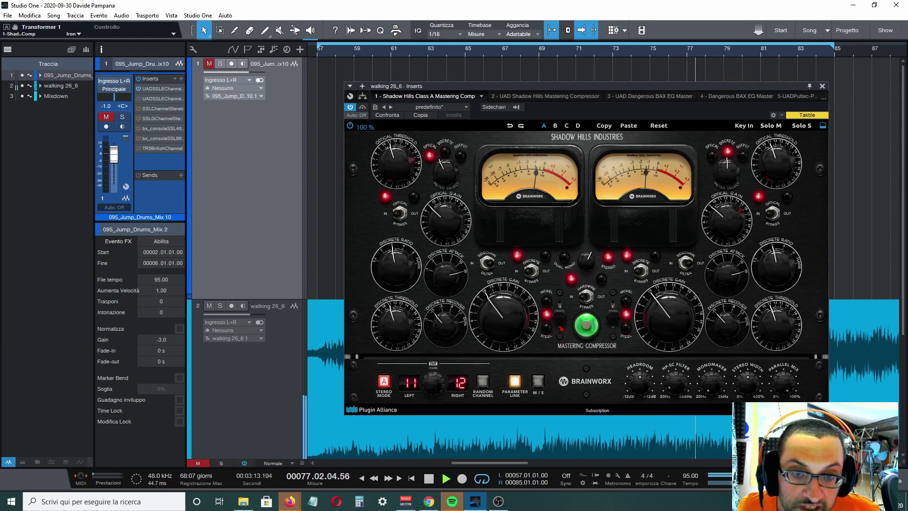
{"action": "left_click", "coordinate": [628, 294]}
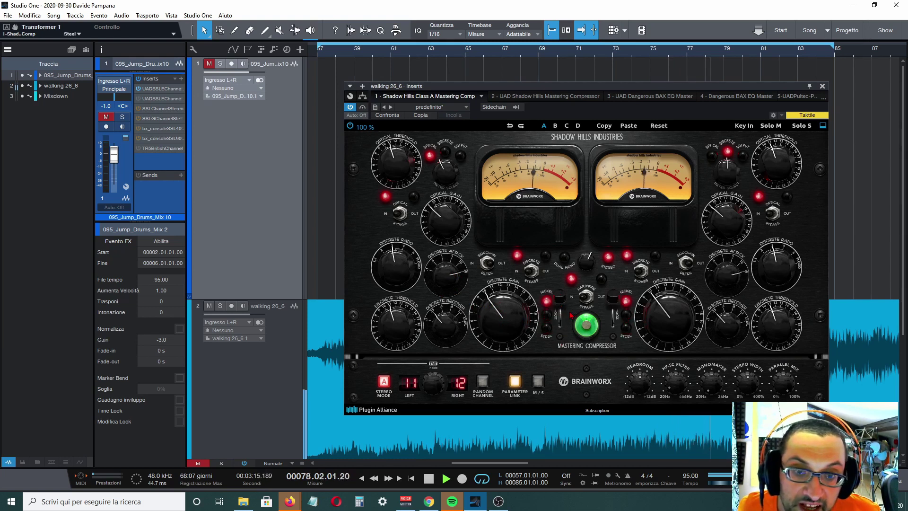
{"action": "left_click", "coordinate": [617, 315]}
{"action": "left_click", "coordinate": [562, 333]}
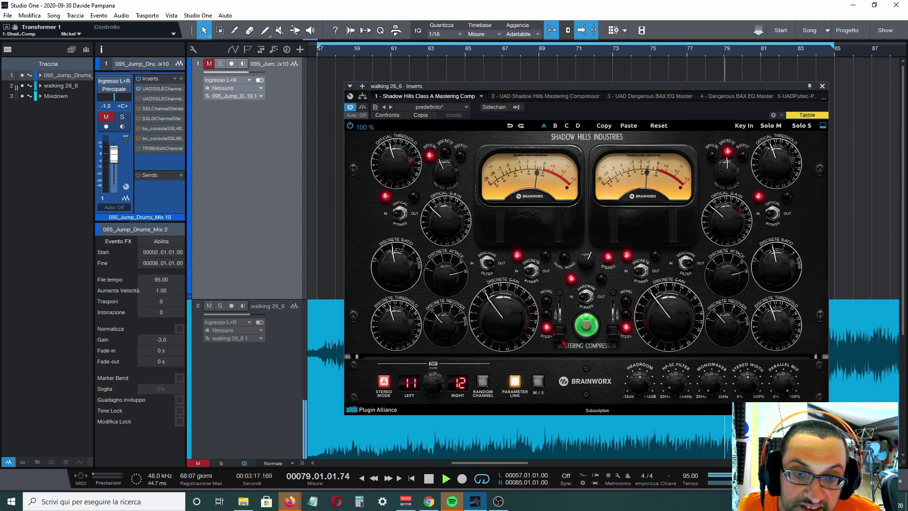
{"action": "left_click", "coordinate": [564, 330]}
{"action": "left_click", "coordinate": [564, 310]}
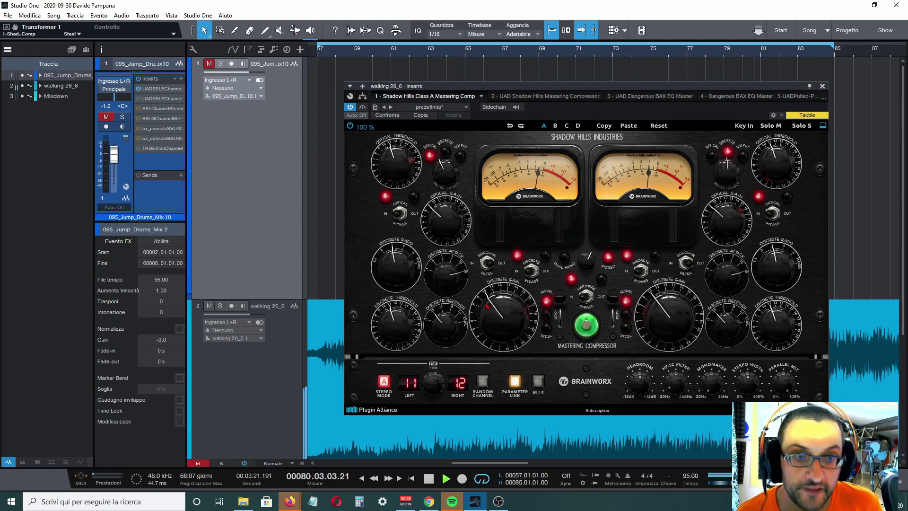
{"action": "left_click", "coordinate": [562, 310]}
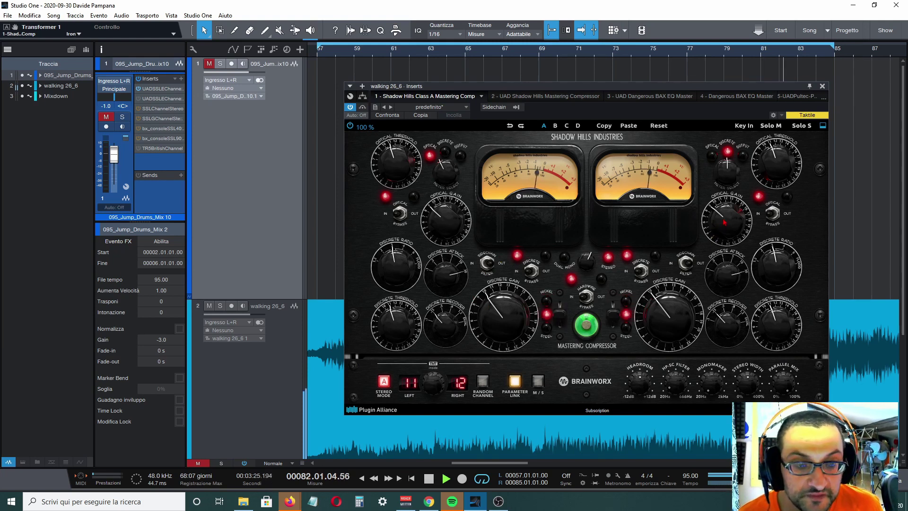
- Raise the Optical Gain slightly and set the Headroom to +1.2 dB
{"action": "left_click_drag", "start_coordinate": [717, 233], "coordinate": [718, 225]}
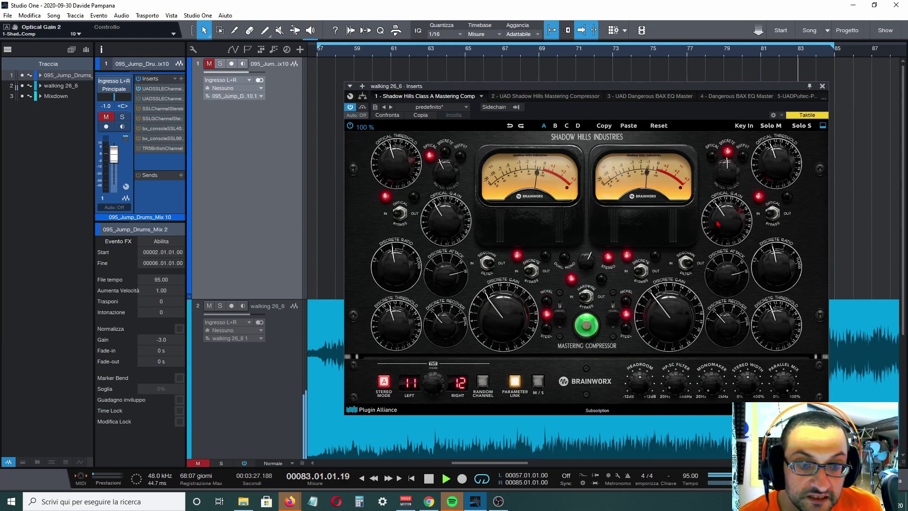
{"action": "left_click", "coordinate": [638, 383]}
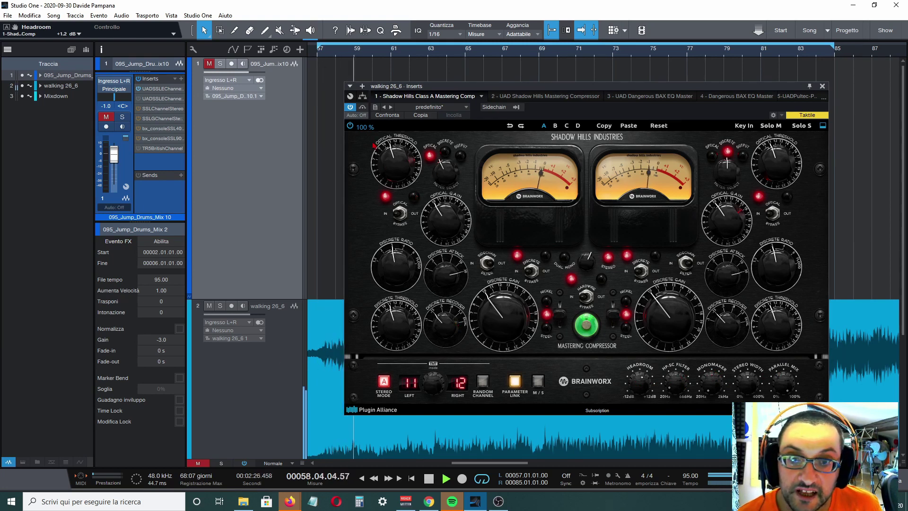
- Compare the processed and unprocessed sound by toggling the Shadow Hills Class A bypass during playback
{"action": "left_click", "coordinate": [362, 107]}
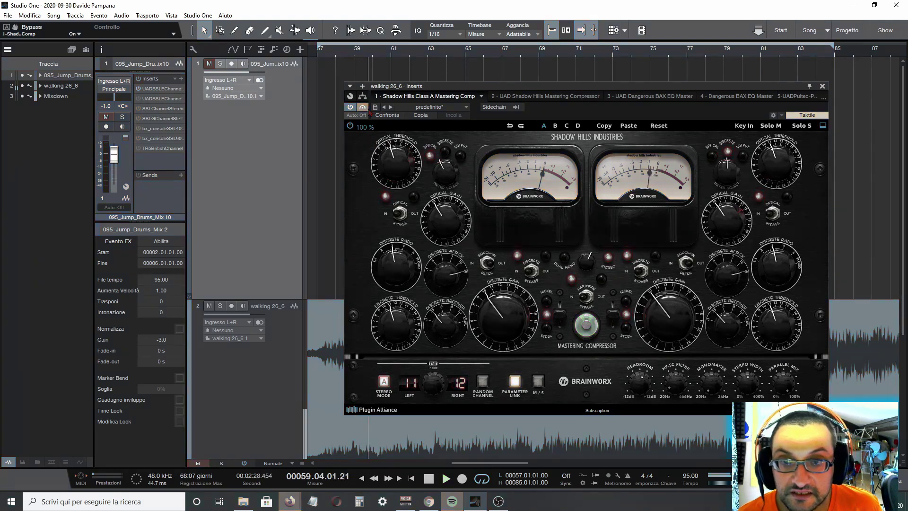
{"action": "left_click", "coordinate": [362, 107]}
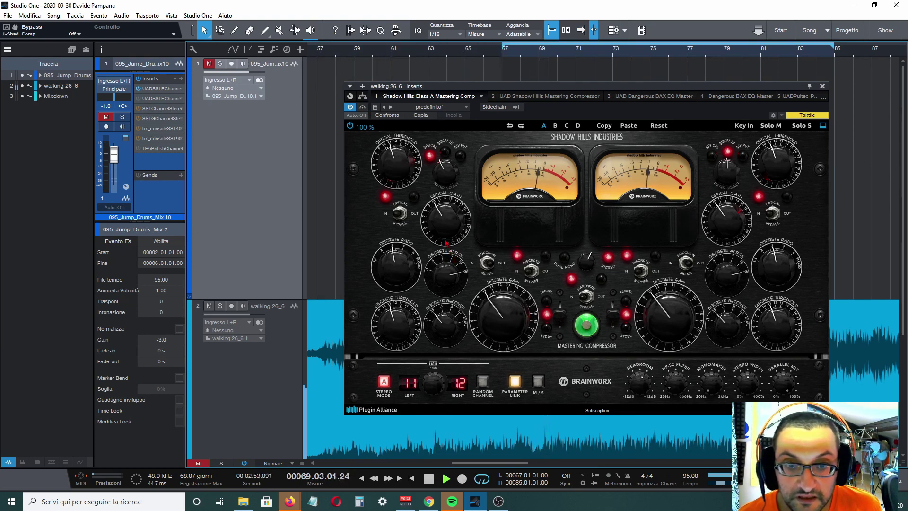
{"action": "left_click", "coordinate": [363, 107]}
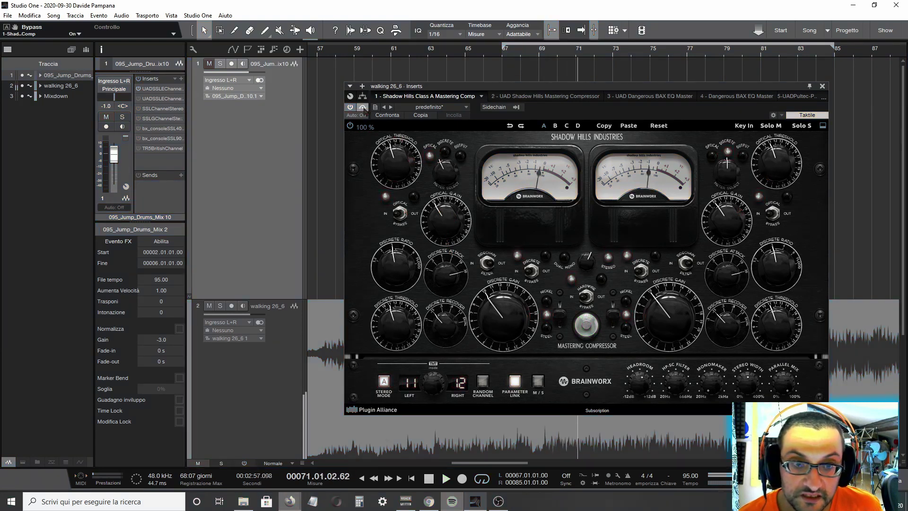
- Set the Class A compressor's Optical and Discrete Thresholds to 12, raise its Optical and Discrete Gains, and compare against bypass
{"action": "left_click", "coordinate": [363, 107]}
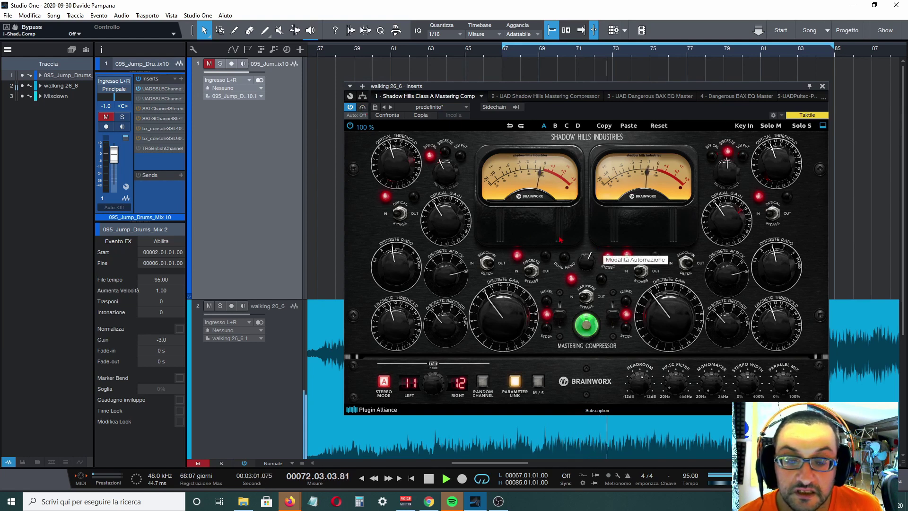
{"action": "left_click", "coordinate": [387, 158]}
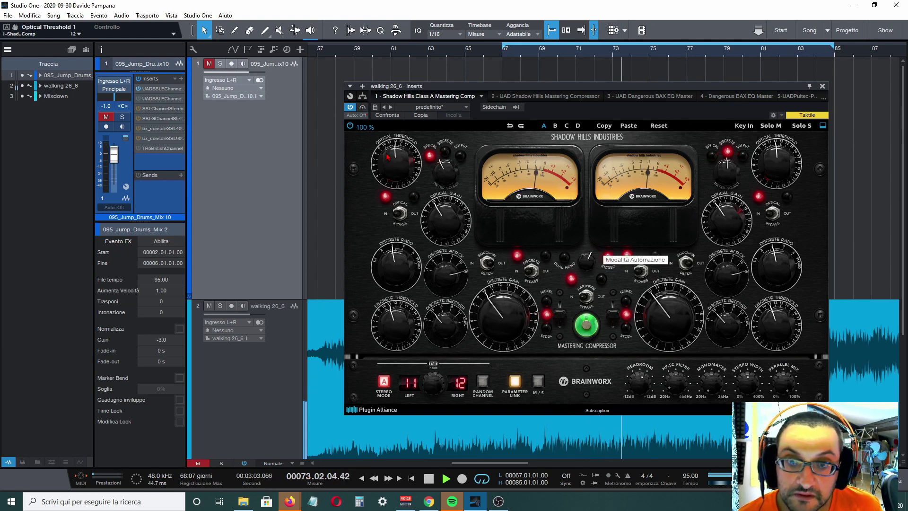
{"action": "left_click_drag", "start_coordinate": [383, 322], "coordinate": [386, 317]}
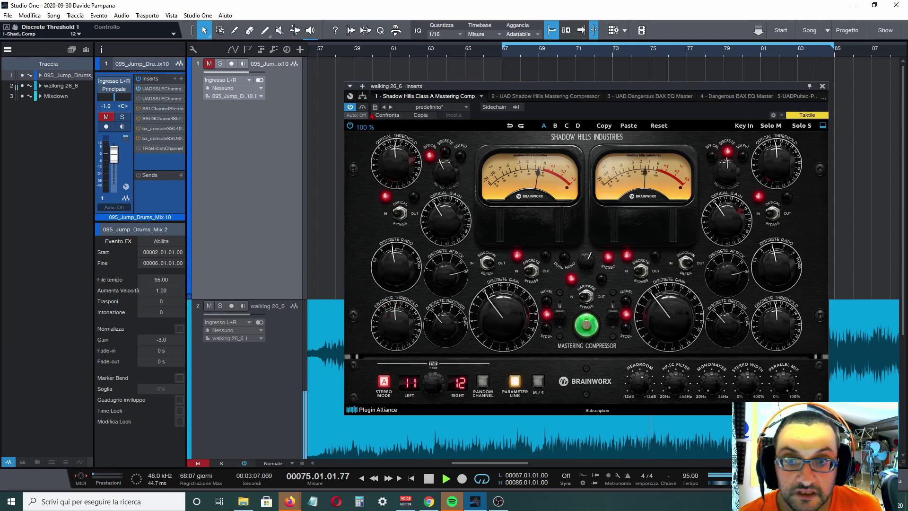
{"action": "left_click_drag", "start_coordinate": [507, 312], "coordinate": [507, 292]}
{"action": "left_click_drag", "start_coordinate": [446, 217], "coordinate": [446, 202]}
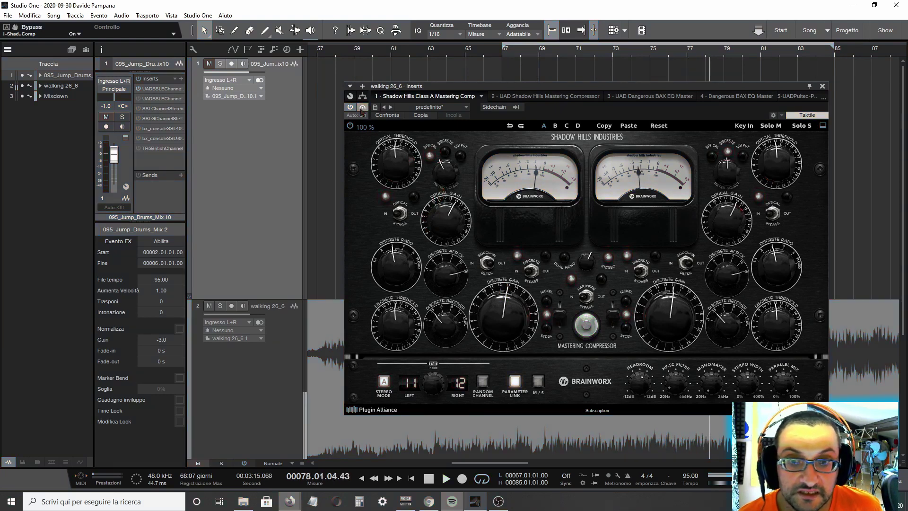
{"action": "left_click", "coordinate": [362, 109]}
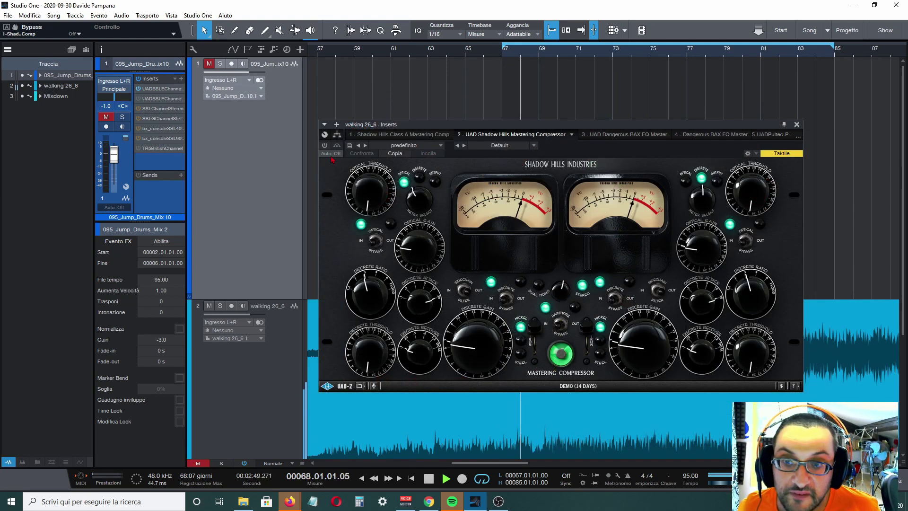
- Activate the UAD Shadow Hills compressor and set its Optical Threshold to 9 on the first channel and 10 on the second
{"action": "left_click_drag", "start_coordinate": [364, 194], "coordinate": [346, 151]}
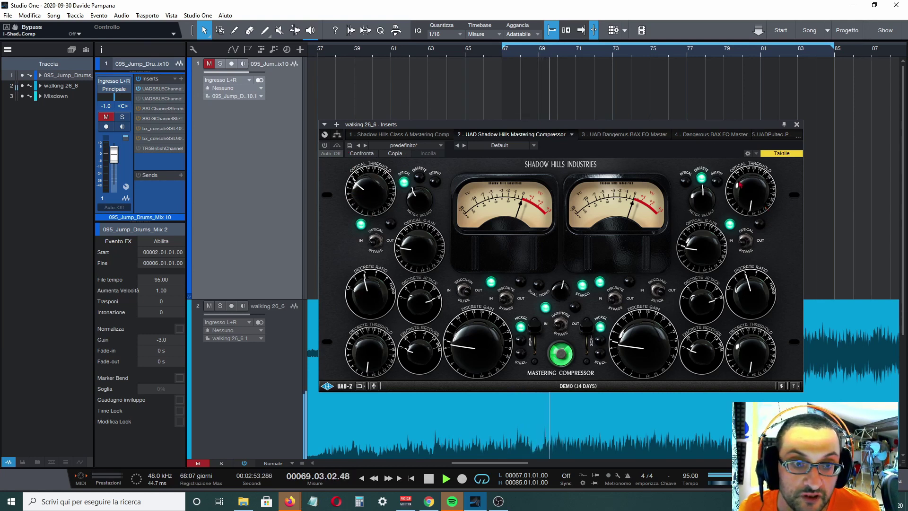
{"action": "left_click_drag", "start_coordinate": [740, 185], "coordinate": [727, 142]}
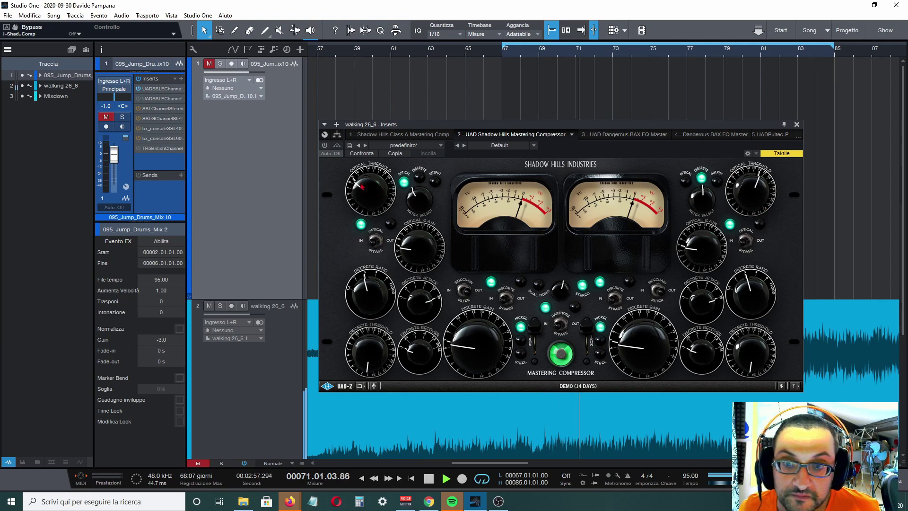
{"action": "left_click", "coordinate": [324, 145]}
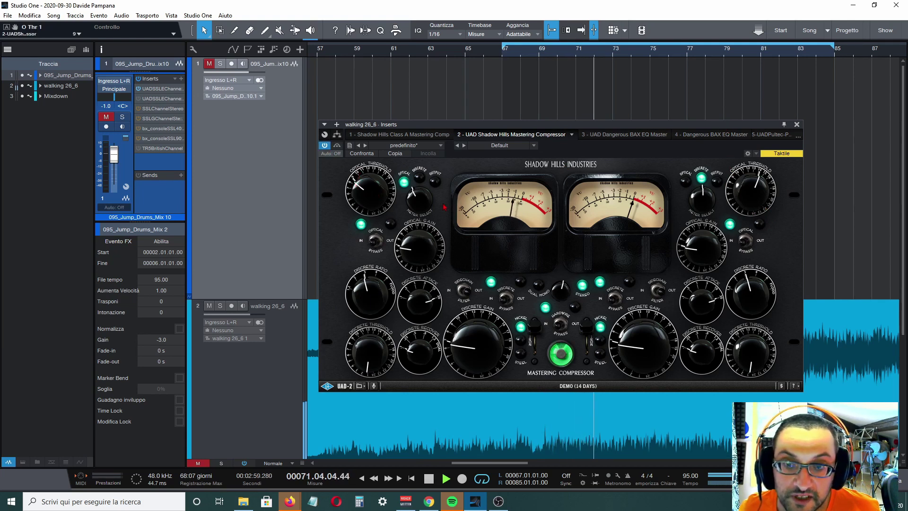
{"action": "left_click_drag", "start_coordinate": [751, 187], "coordinate": [753, 209]}
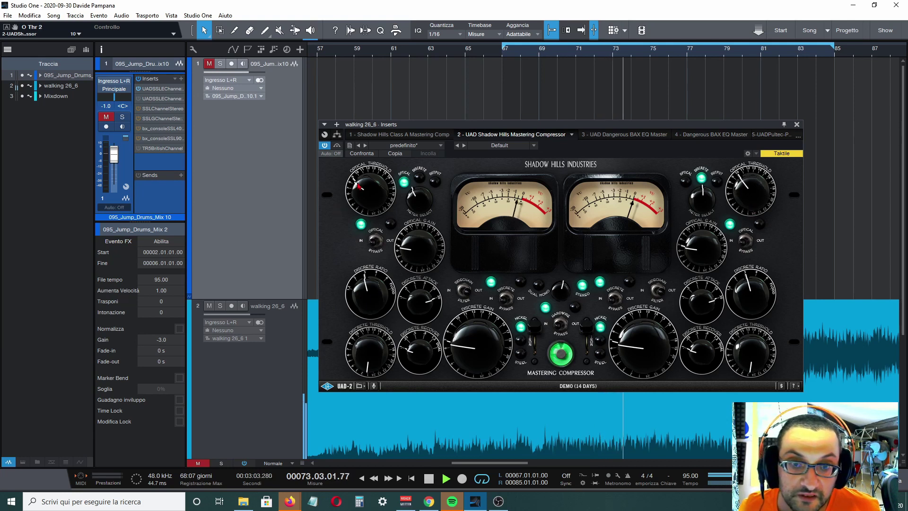
{"action": "left_click_drag", "start_coordinate": [358, 186], "coordinate": [357, 189]}
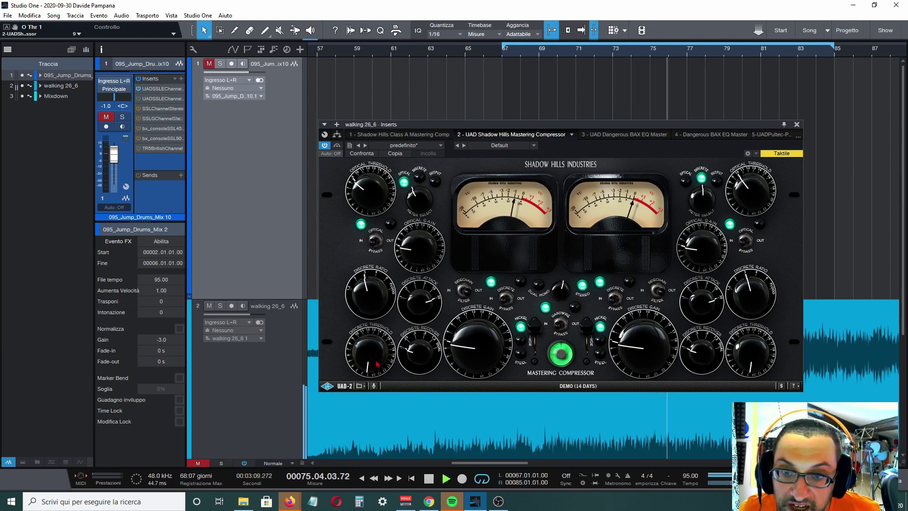
- Set the UAD compressor's Discrete Threshold to 8 on the first channel and 11 on the second, and adjust the first Discrete Recover
{"action": "left_click_drag", "start_coordinate": [377, 364], "coordinate": [340, 300]}
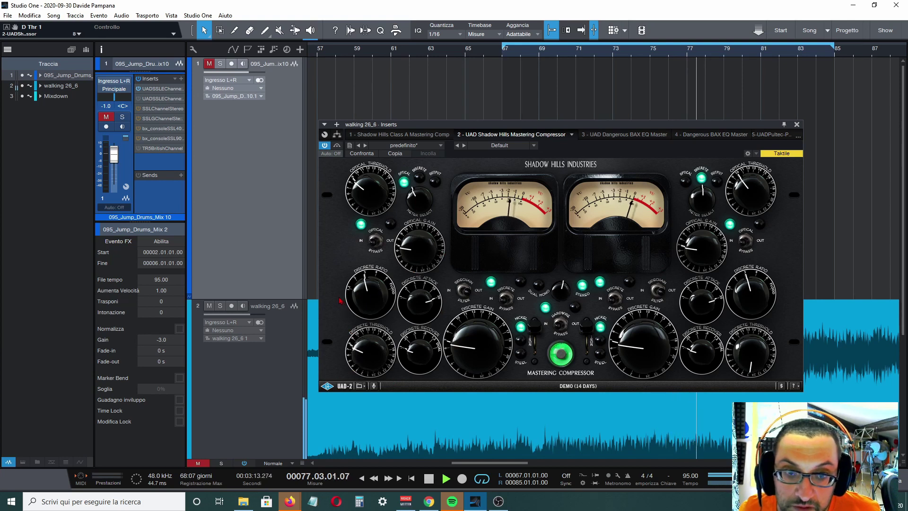
{"action": "left_click_drag", "start_coordinate": [750, 353], "coordinate": [748, 310]}
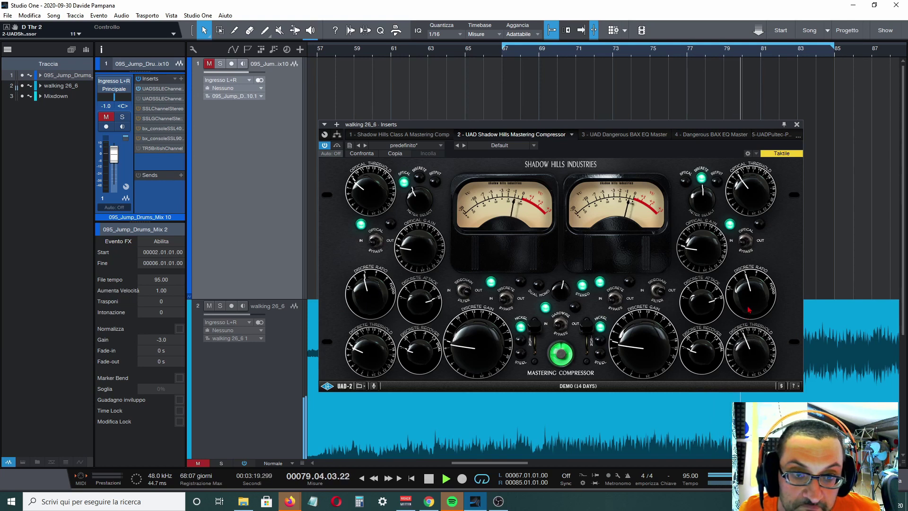
{"action": "mouse_move", "coordinate": [408, 349]}
{"action": "left_mouse_down"}
{"action": "mouse_move", "coordinate": [420, 330]}
{"action": "mouse_move", "coordinate": [405, 334]}
{"action": "left_mouse_up"}
- Set the UAD compressor's Optical Gain to 13 and Discrete Ratio to 2:1 on both channels
{"action": "left_click_drag", "start_coordinate": [410, 245], "coordinate": [409, 241]}
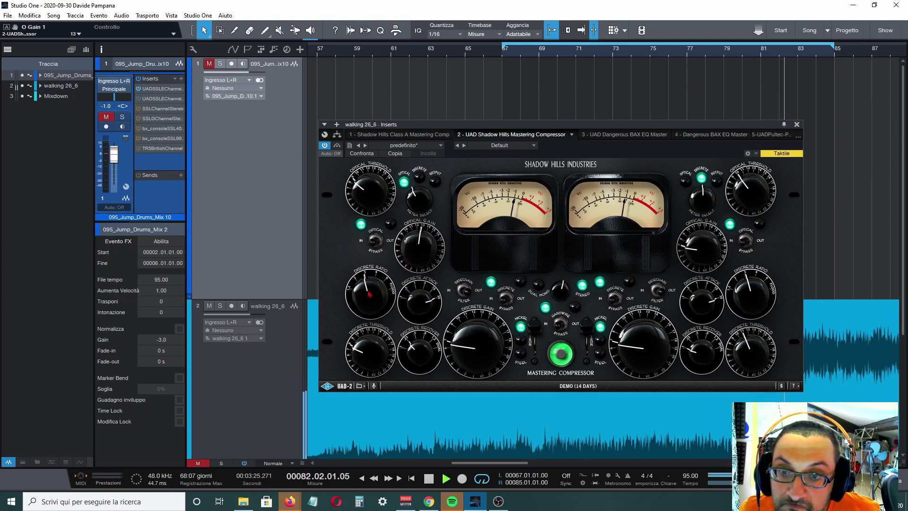
{"action": "left_click_drag", "start_coordinate": [363, 290], "coordinate": [358, 292]}
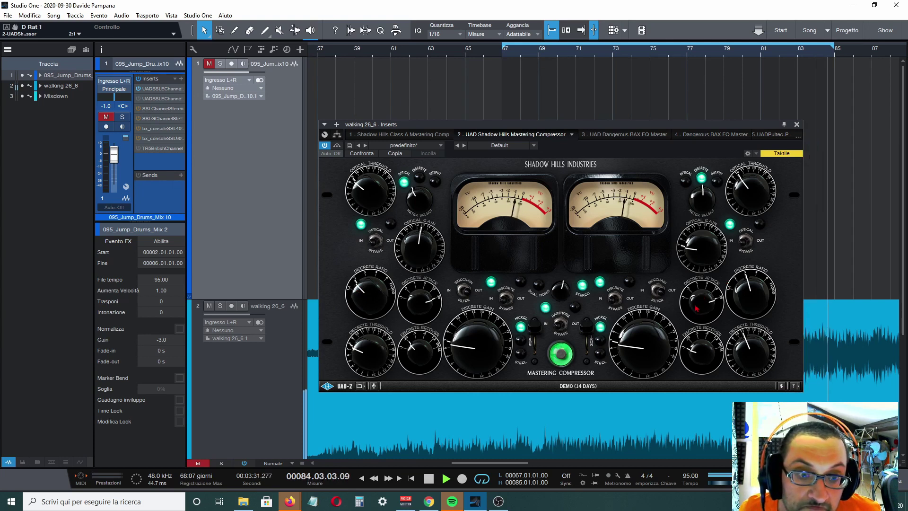
{"action": "left_click_drag", "start_coordinate": [756, 297], "coordinate": [747, 297]}
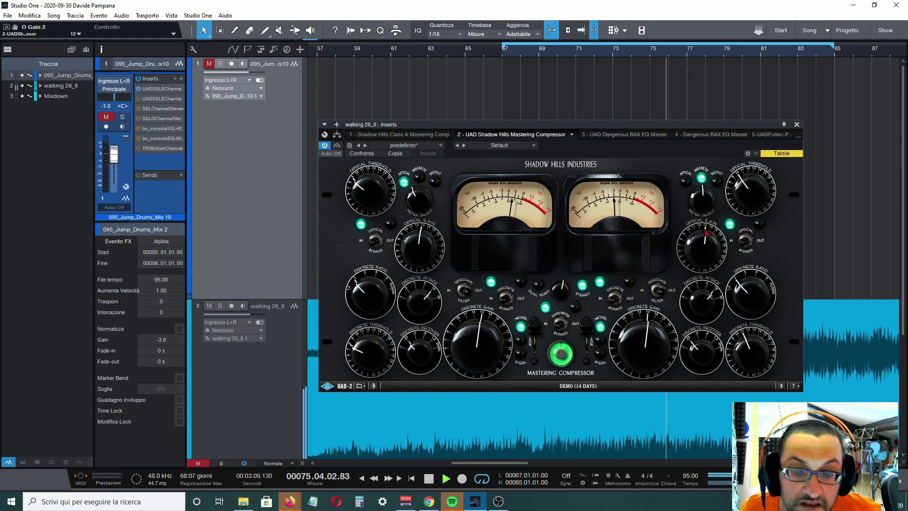
- Compare the processed and unprocessed sound by toggling the UAD Shadow Hills bypass during playback
{"action": "left_click", "coordinate": [337, 145]}
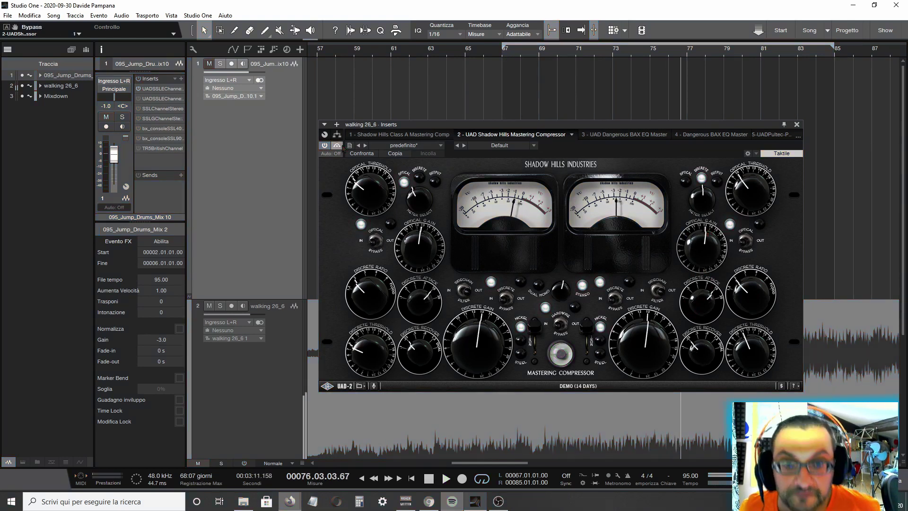
{"action": "left_click", "coordinate": [337, 145]}
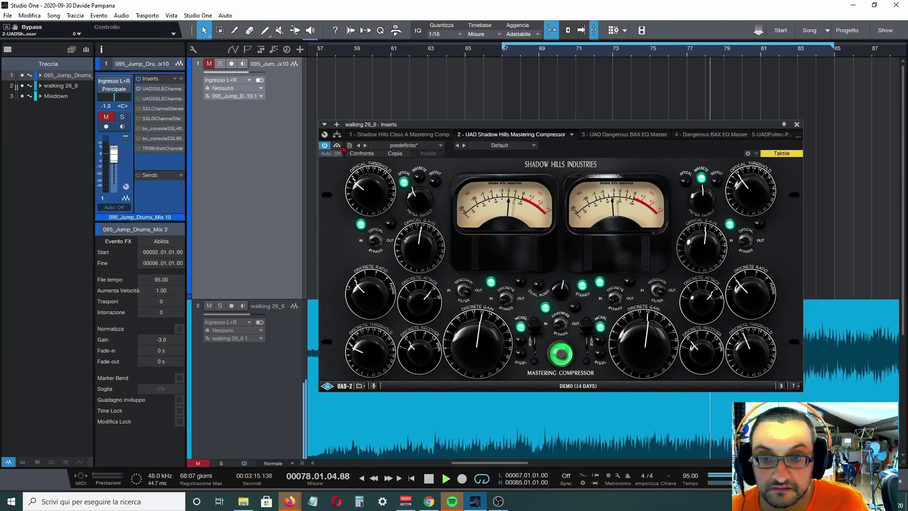
{"action": "left_click", "coordinate": [338, 146]}
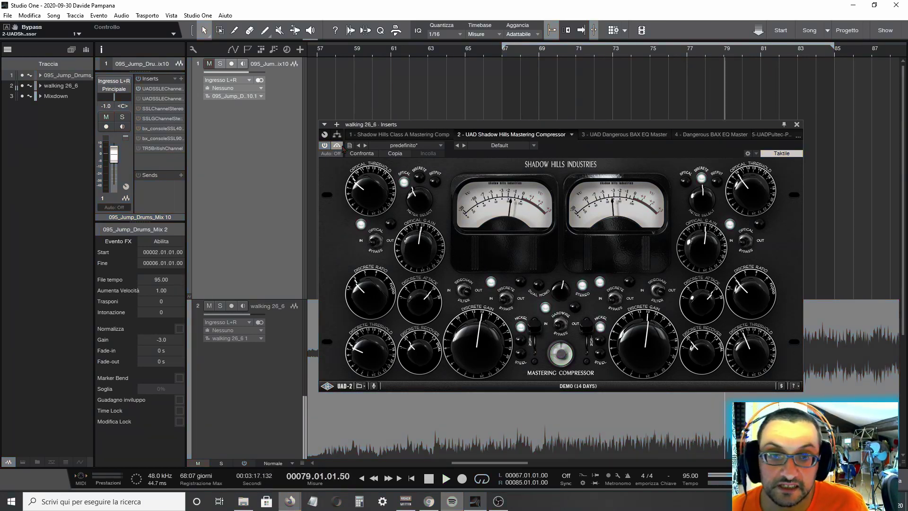
{"action": "left_click", "coordinate": [340, 146]}
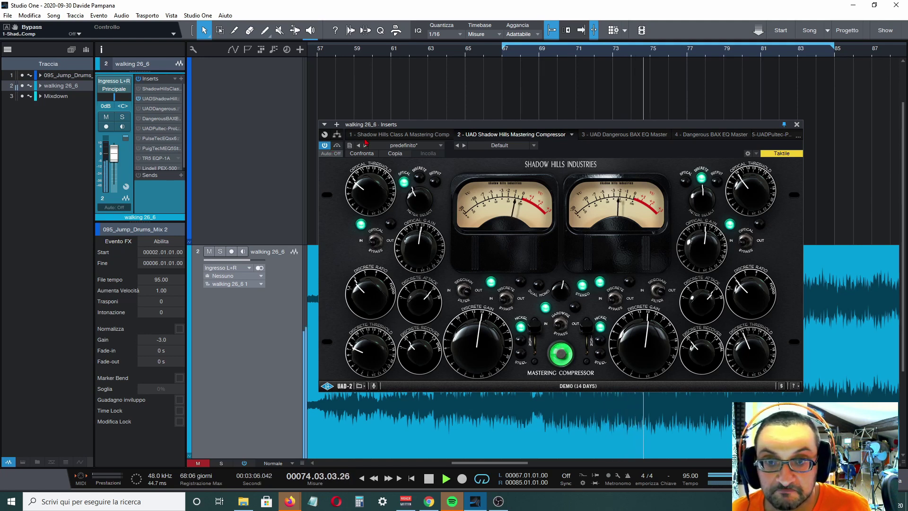
- Compare the two Shadow Hills compressors during playback by deactivating the Class A version and activating the UAD version
{"action": "left_click", "coordinate": [388, 135]}
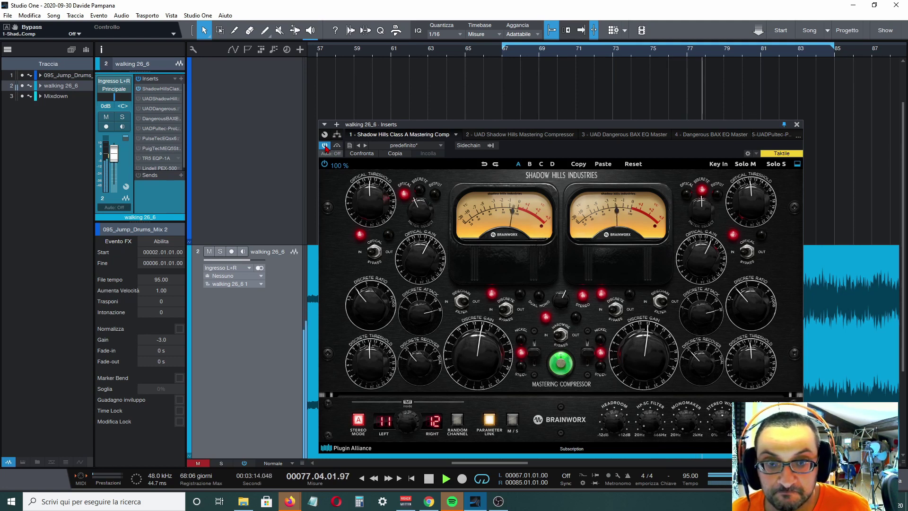
{"action": "left_click", "coordinate": [325, 146]}
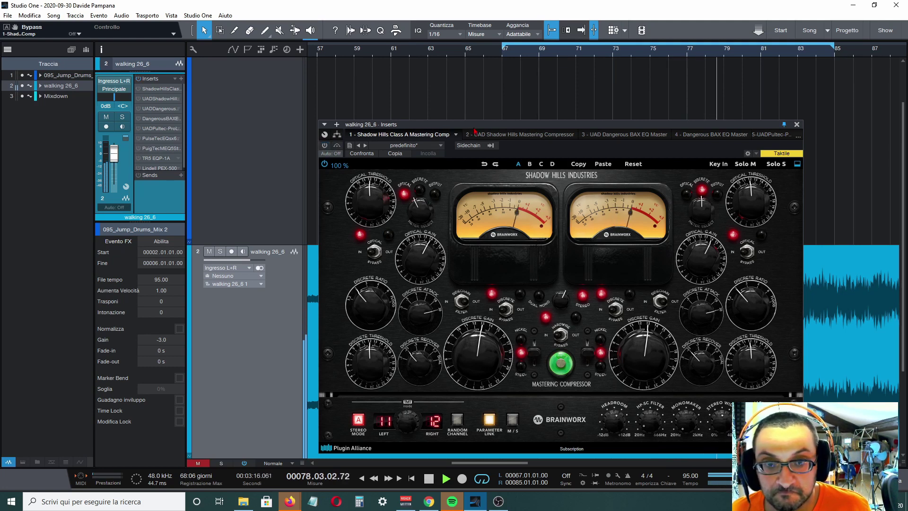
{"action": "left_click", "coordinate": [495, 135]}
{"action": "left_click", "coordinate": [325, 146]}
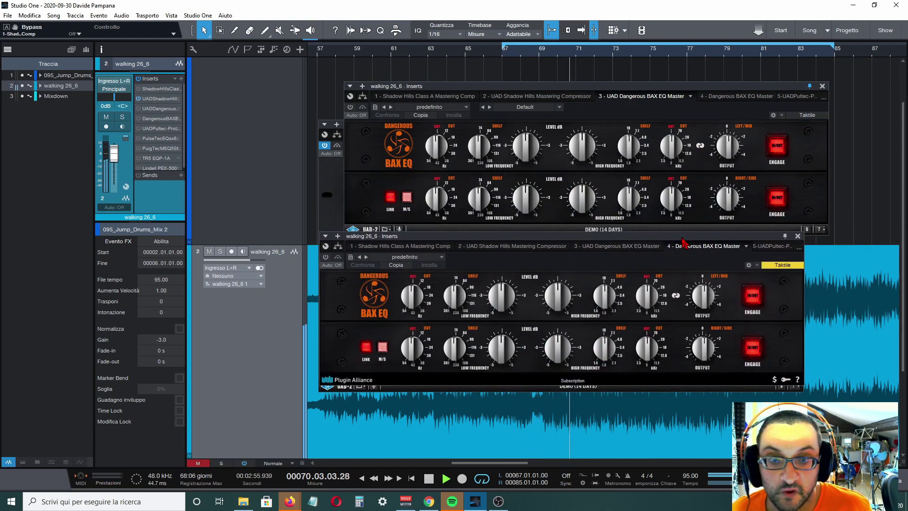
- Arrange the UAD and Plugin Alliance Dangerous BAX EQ windows one above the other and engage the low cut on both
{"action": "left_click_drag", "start_coordinate": [744, 239], "coordinate": [749, 250]}
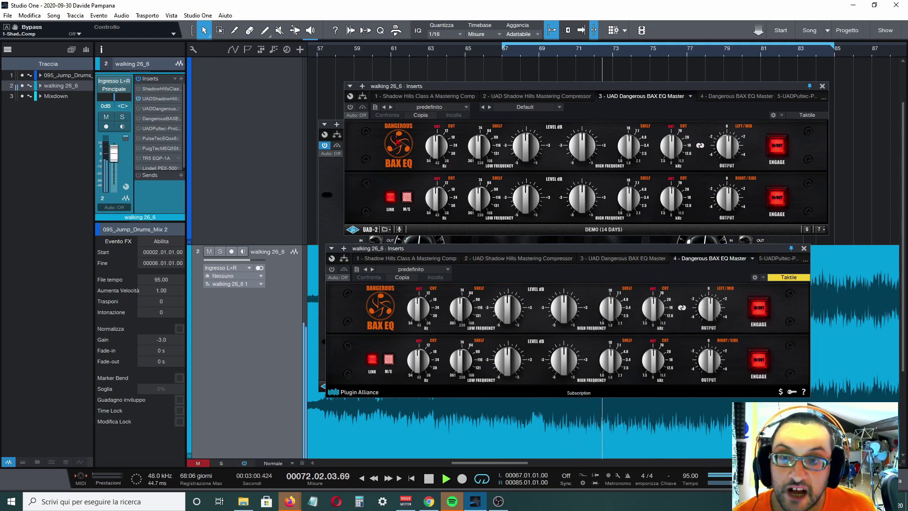
{"action": "left_click_drag", "start_coordinate": [426, 155], "coordinate": [431, 146]}
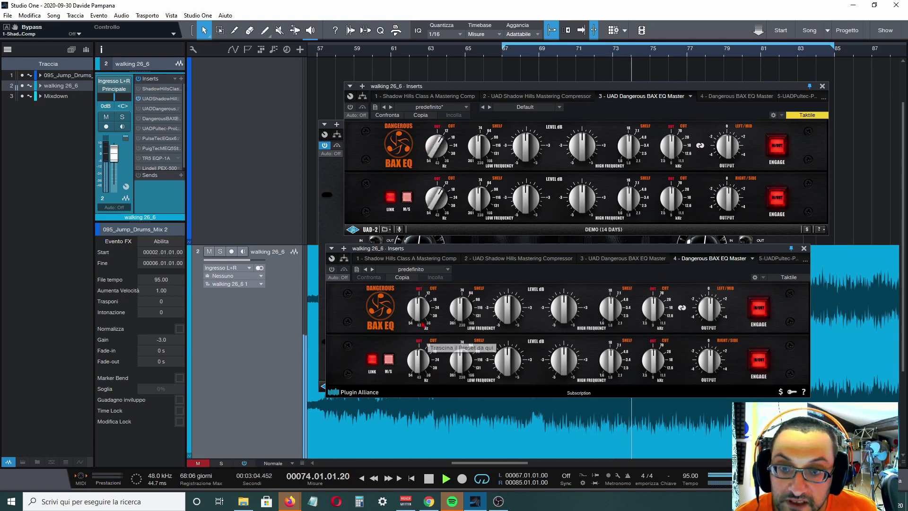
{"action": "left_click_drag", "start_coordinate": [418, 307], "coordinate": [417, 302]}
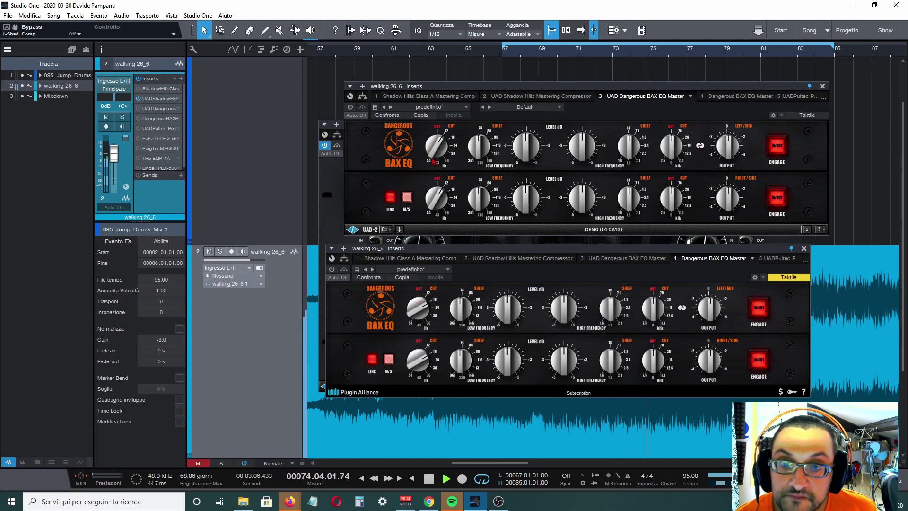
- Adjust the low shelf frequency and boost the low shelf level on both BAX EQ versions
{"action": "left_click_drag", "start_coordinate": [433, 160], "coordinate": [471, 143]}
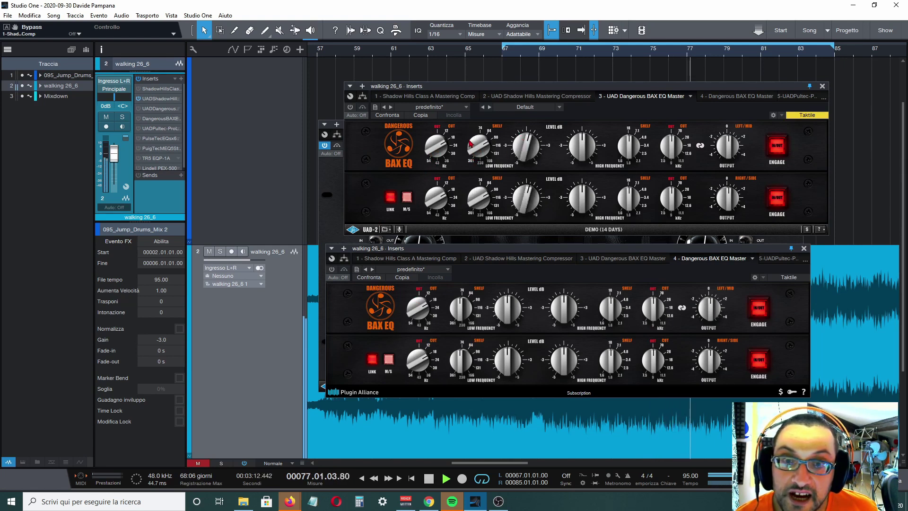
{"action": "left_click_drag", "start_coordinate": [471, 145], "coordinate": [470, 148]}
{"action": "left_click_drag", "start_coordinate": [470, 294], "coordinate": [458, 298]}
{"action": "left_click_drag", "start_coordinate": [516, 196], "coordinate": [515, 197]}
{"action": "left_click_drag", "start_coordinate": [505, 313], "coordinate": [506, 306]}
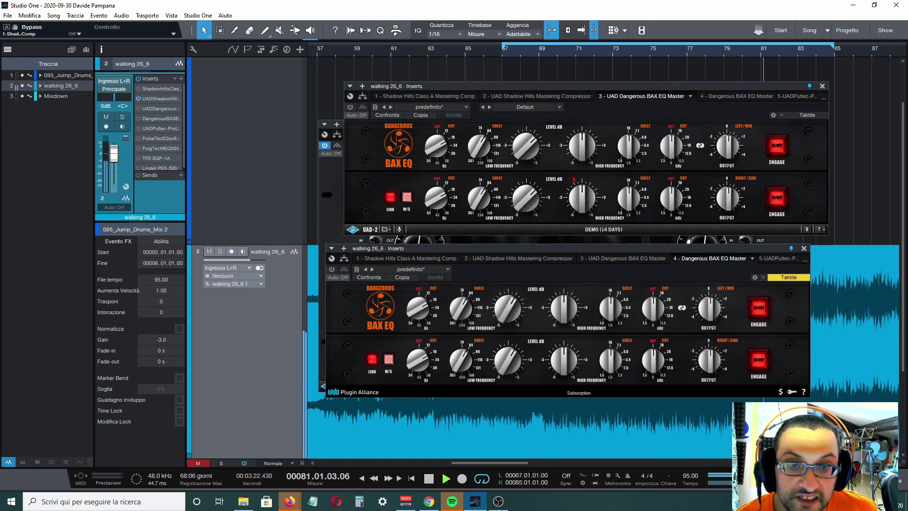
- Boost the UAD BAX EQ's high shelf, lower its shelf frequency, and engage its high cut
{"action": "left_click_drag", "start_coordinate": [579, 138], "coordinate": [616, 120]}
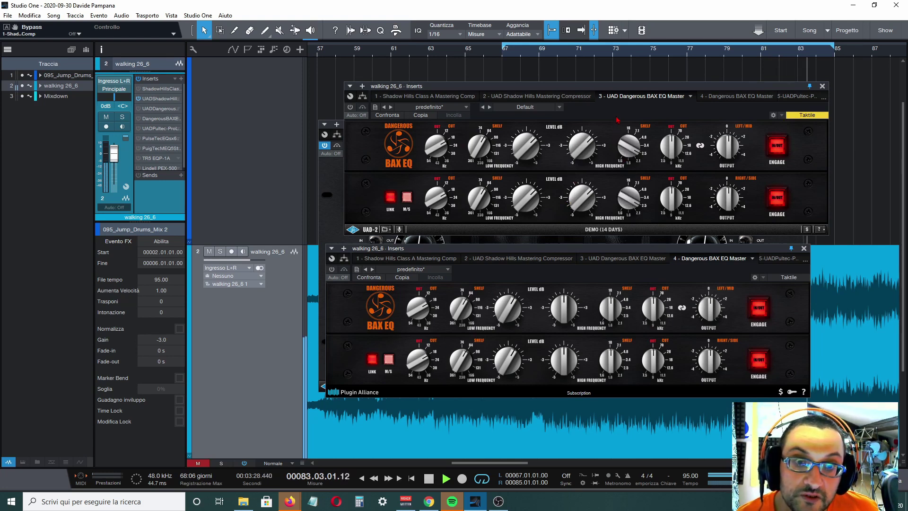
{"action": "left_click_drag", "start_coordinate": [667, 138], "coordinate": [666, 141]}
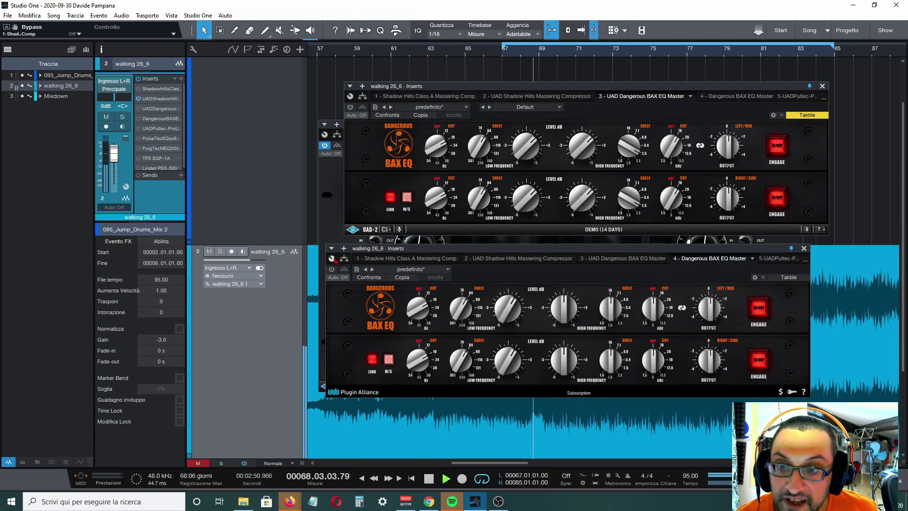
- Activate the Plugin Alliance BAX EQ, boost the high shelf 1.5 dB at 2.5 kHz, raise the low shelf, and set the high cut to 70 kHz
{"action": "left_click", "coordinate": [334, 275]}
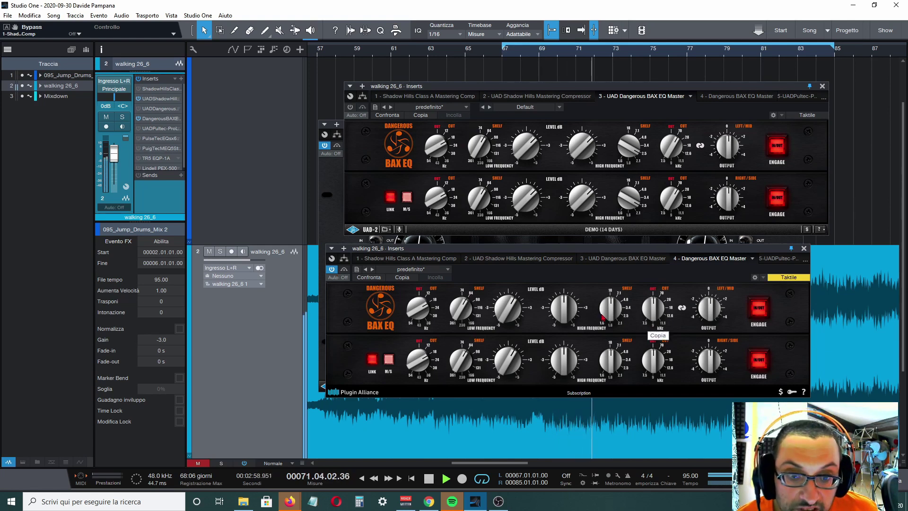
{"action": "left_click_drag", "start_coordinate": [553, 310], "coordinate": [565, 299]}
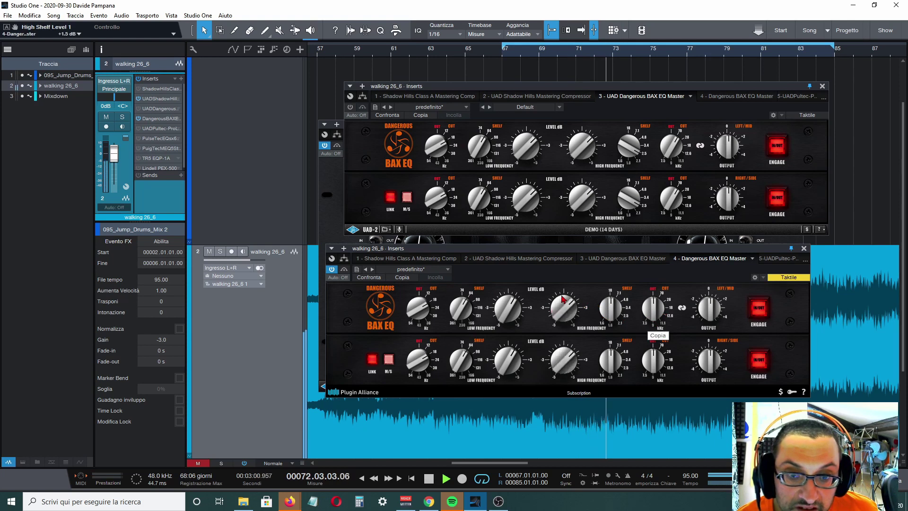
{"action": "left_click_drag", "start_coordinate": [504, 311], "coordinate": [502, 305]}
{"action": "left_click_drag", "start_coordinate": [610, 307], "coordinate": [610, 288]}
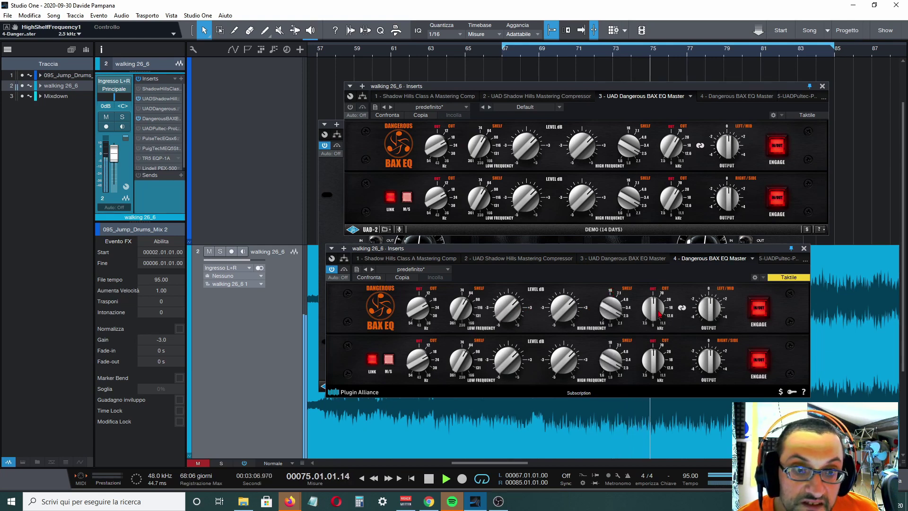
{"action": "left_click_drag", "start_coordinate": [659, 318], "coordinate": [659, 313]}
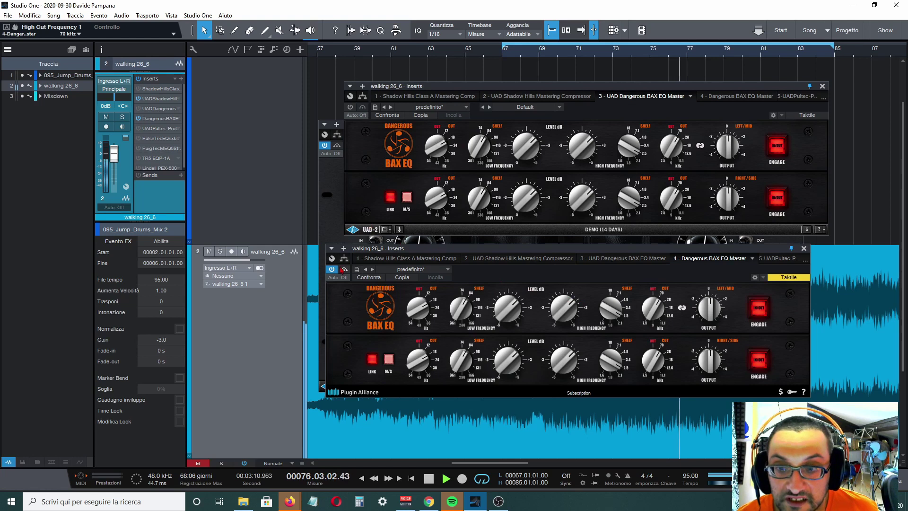
- Compare the sound with and without the Plugin Alliance BAX EQ by toggling its bypass during playback
{"action": "left_click", "coordinate": [344, 269]}
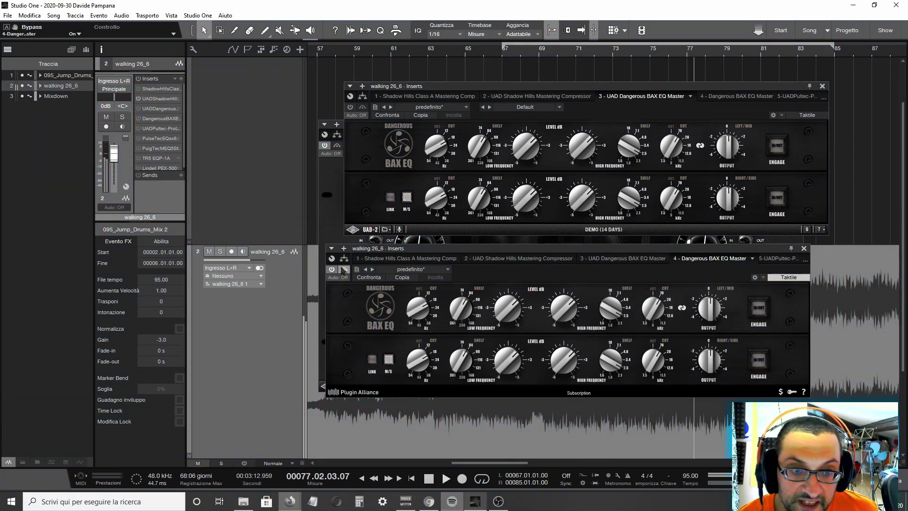
{"action": "left_click", "coordinate": [344, 269]}
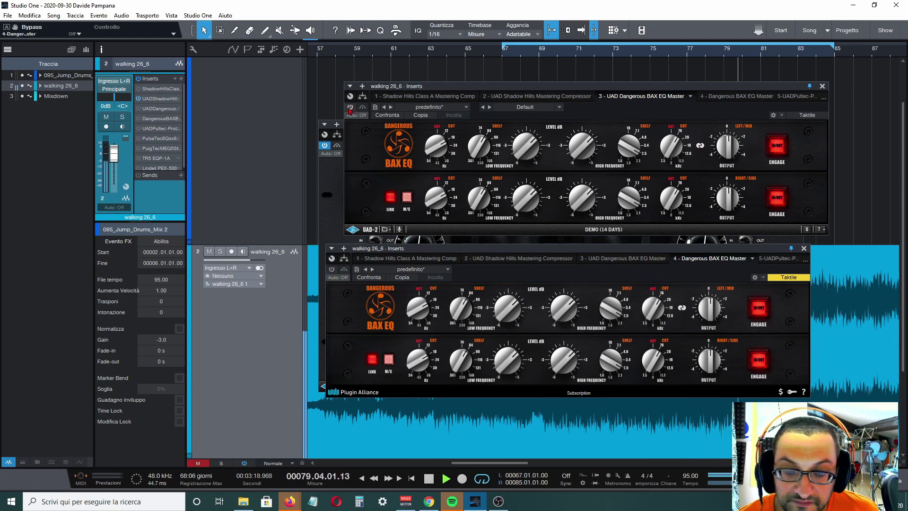
- Audition the UAD against the Plugin Alliance BAX EQ during playback by alternating which is active, and stop playback
{"action": "left_click", "coordinate": [350, 108]}
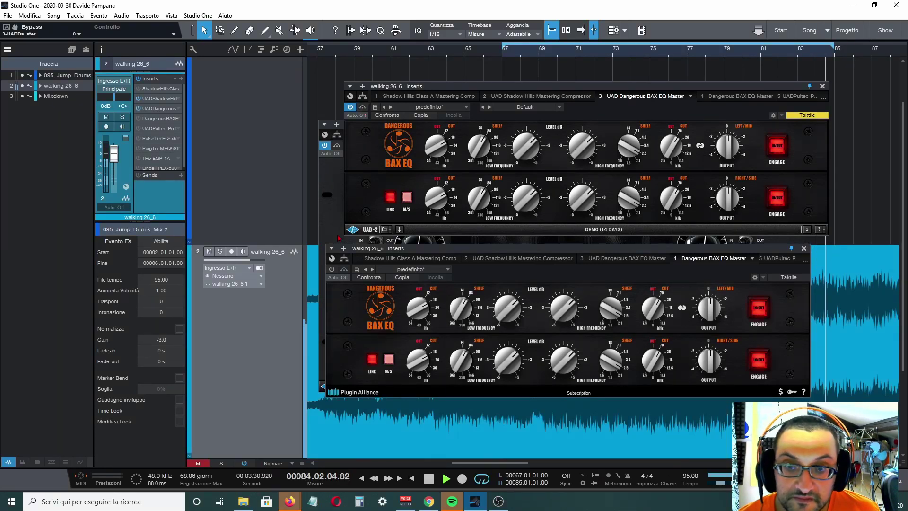
{"action": "left_click", "coordinate": [346, 272]}
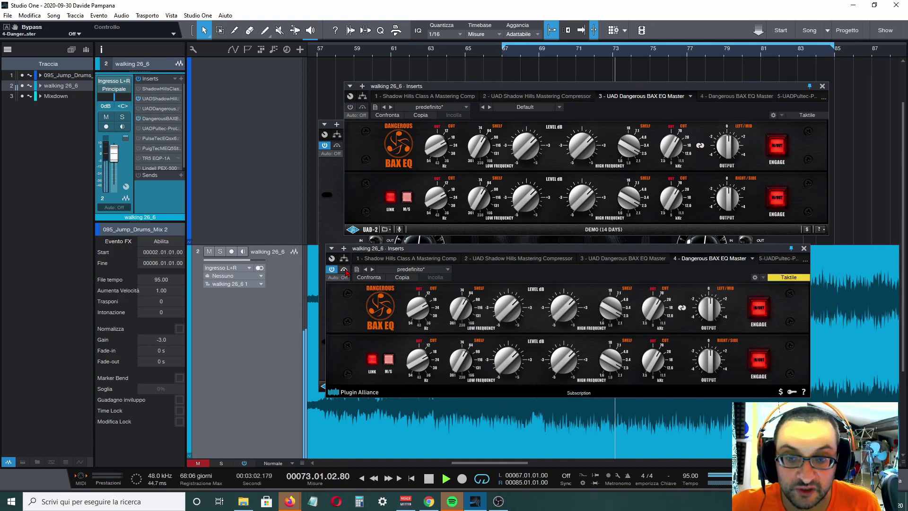
{"action": "left_click", "coordinate": [344, 270]}
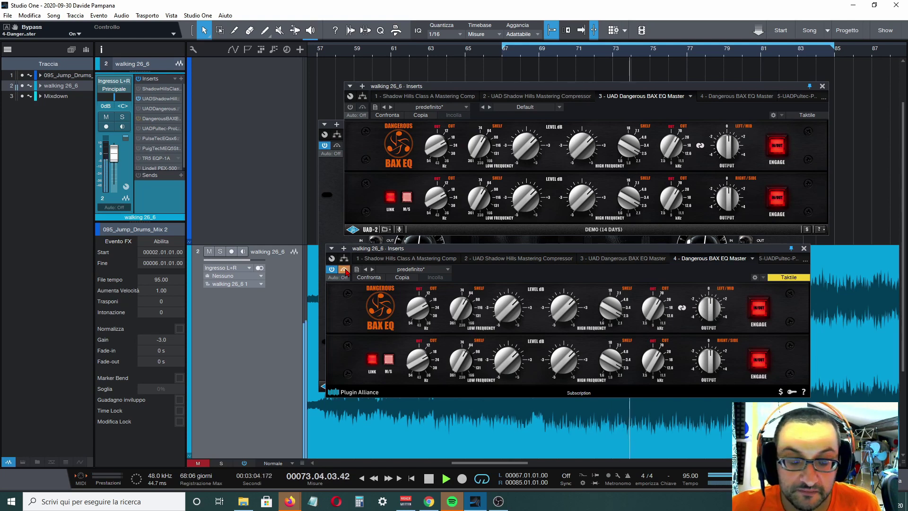
{"action": "left_click", "coordinate": [345, 270]}
{"action": "left_click", "coordinate": [354, 112]}
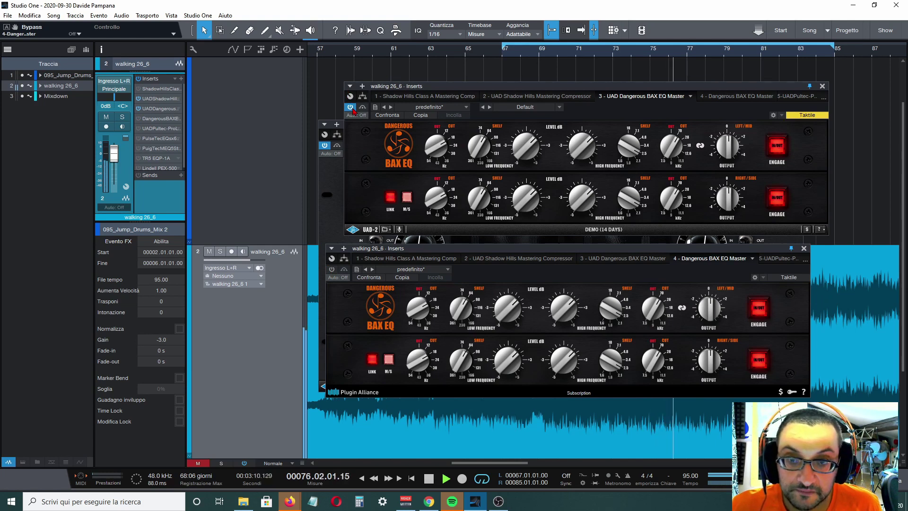
{"action": "left_click", "coordinate": [332, 269]}
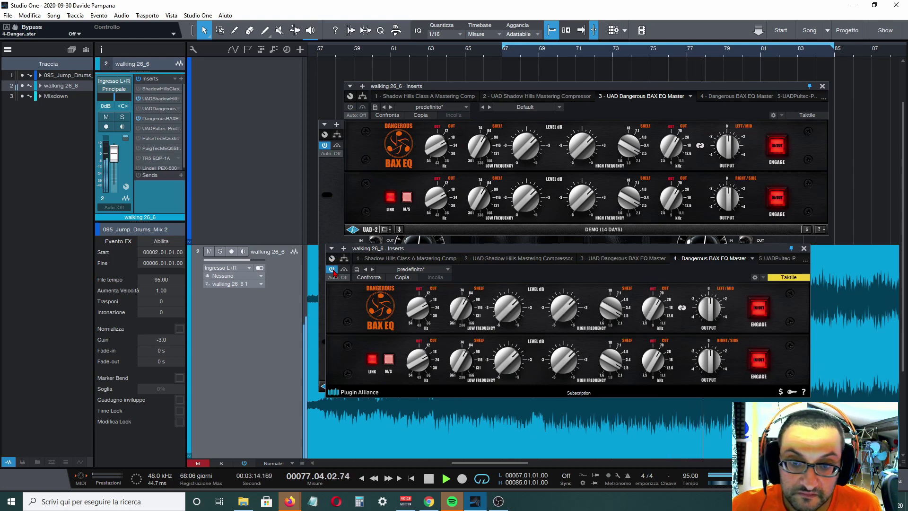
{"action": "left_click", "coordinate": [351, 108]}
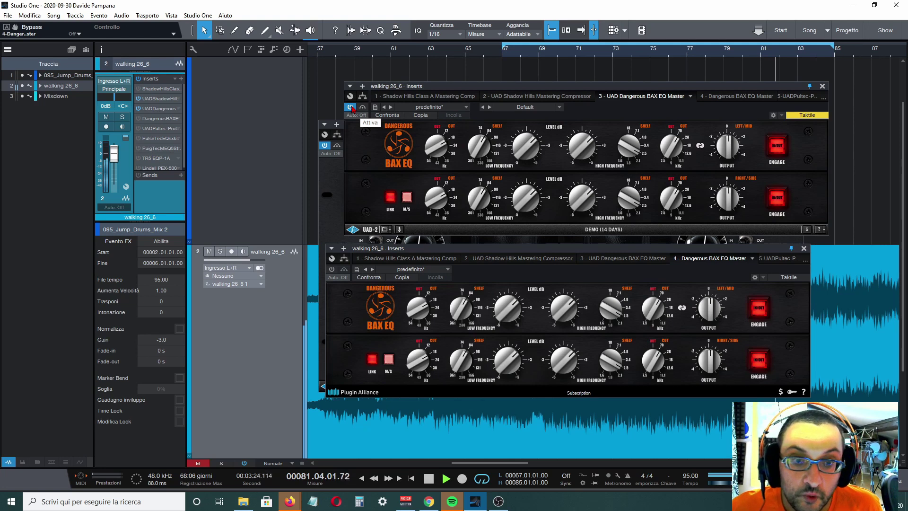
{"action": "left_click", "coordinate": [334, 275]}
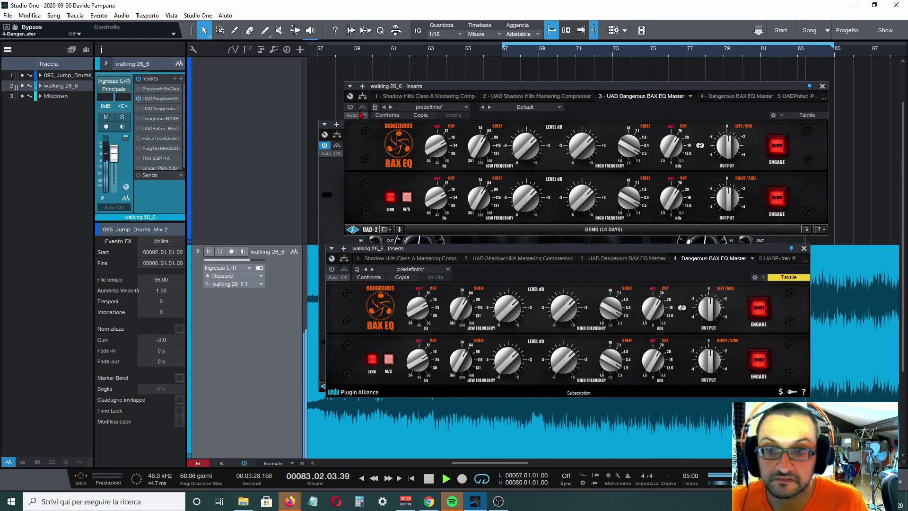
{"action": "left_click", "coordinate": [362, 115]}
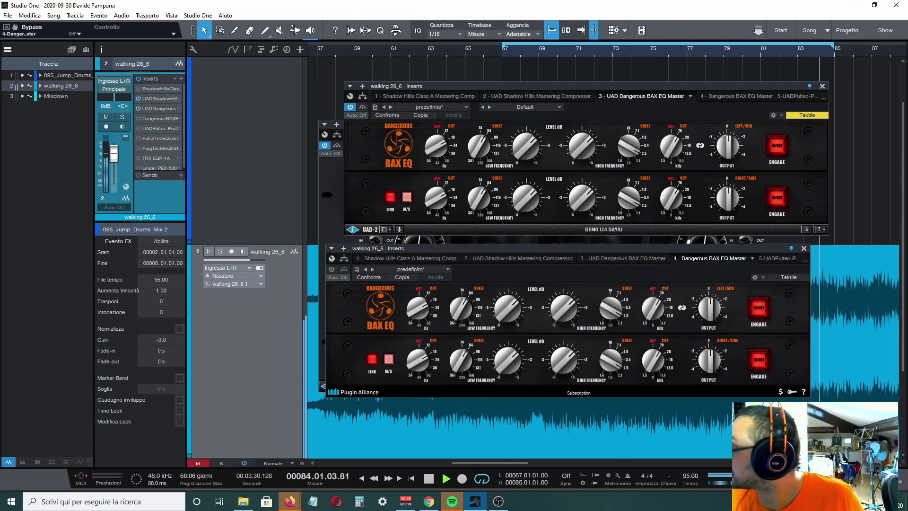
{"action": "key", "text": "space"}
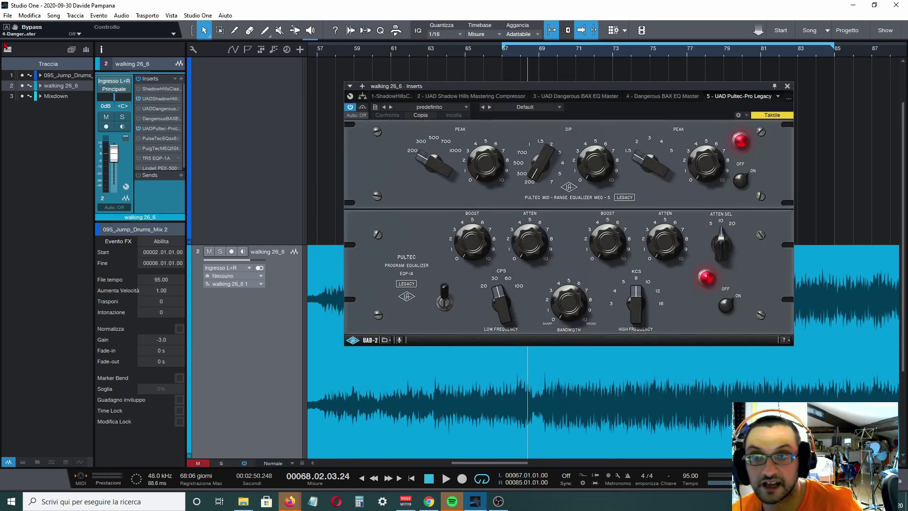
- Start playback and raise the UAD Pultec-Pro's low-mid peak to 4.05 at 500
{"action": "key", "text": "space"}
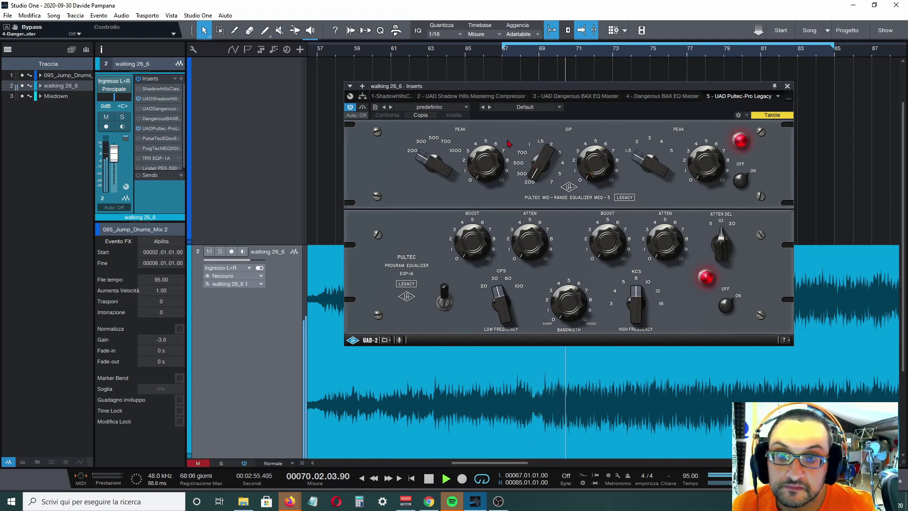
{"action": "left_click_drag", "start_coordinate": [428, 168], "coordinate": [432, 125]}
{"action": "left_click_drag", "start_coordinate": [475, 158], "coordinate": [474, 124]}
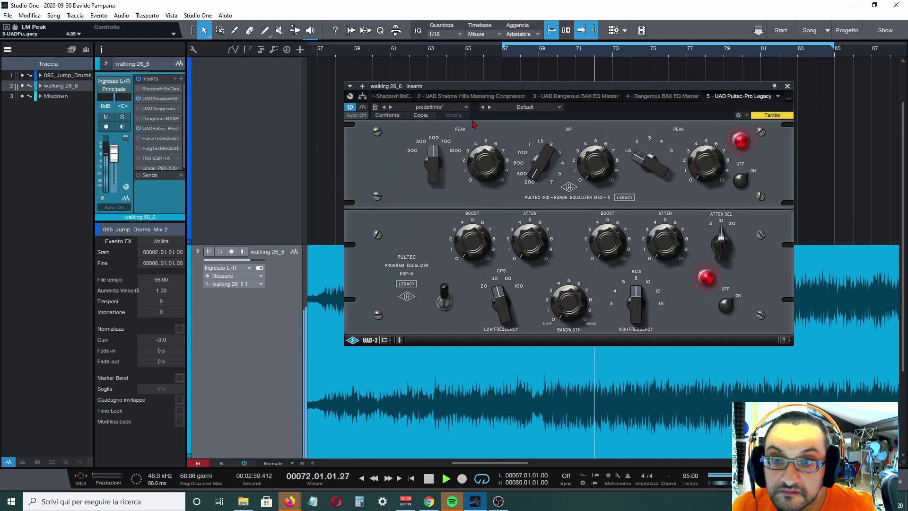
- On the UAD EQP-1A section, set low boost to 2.50 at 60 CPS, high frequency to 10 KCS and high attenuation to 2.60
{"action": "left_click_drag", "start_coordinate": [470, 260], "coordinate": [468, 231]}
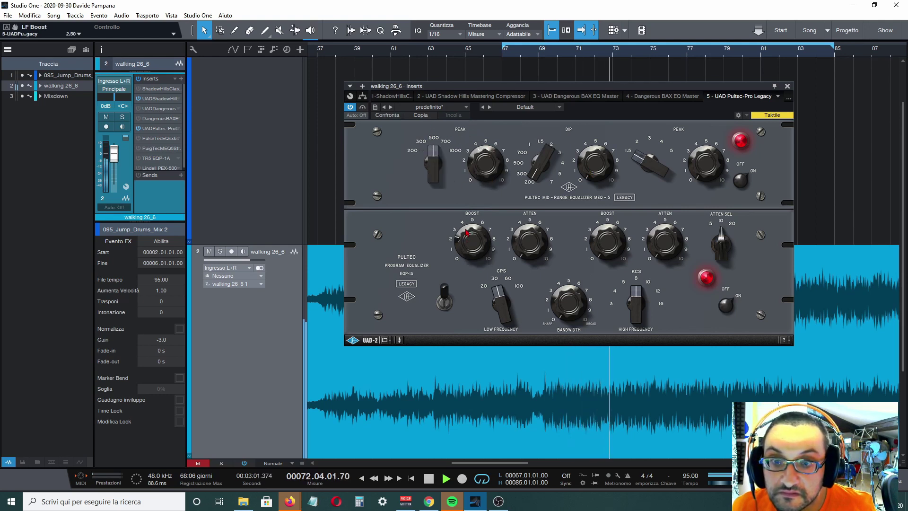
{"action": "left_click_drag", "start_coordinate": [499, 298], "coordinate": [471, 244]}
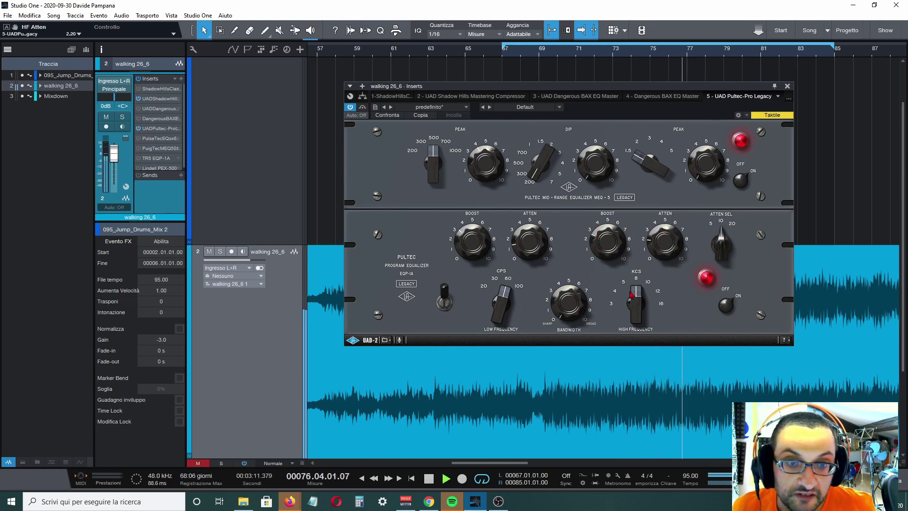
{"action": "left_click", "coordinate": [640, 285]}
{"action": "mouse_move", "coordinate": [610, 241]}
{"action": "left_mouse_down"}
{"action": "mouse_move", "coordinate": [609, 232]}
{"action": "mouse_move", "coordinate": [611, 251]}
{"action": "left_mouse_up"}
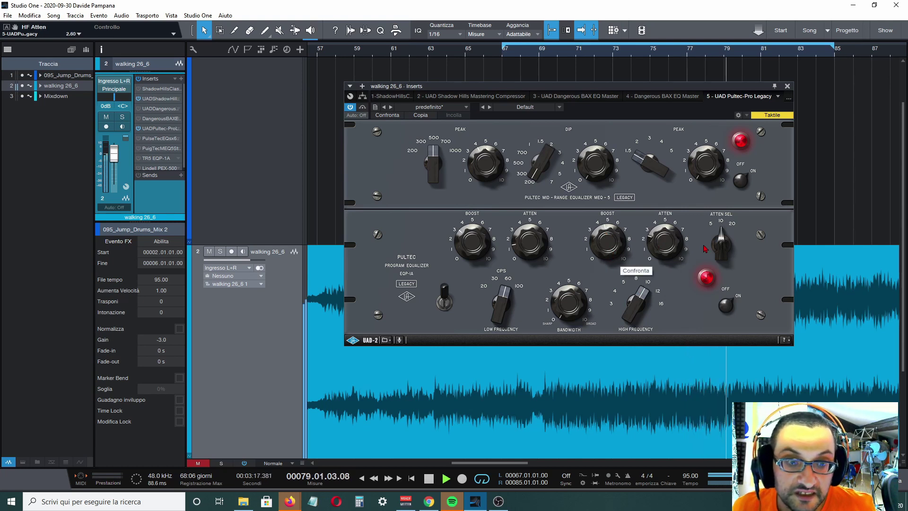
- Set the UAD Pultec-Pro's mid dip to 2.35, high-mid peak to 3.55 at 4 KCS, and bandwidth to 5.75
{"action": "left_click_drag", "start_coordinate": [601, 165], "coordinate": [596, 140]}
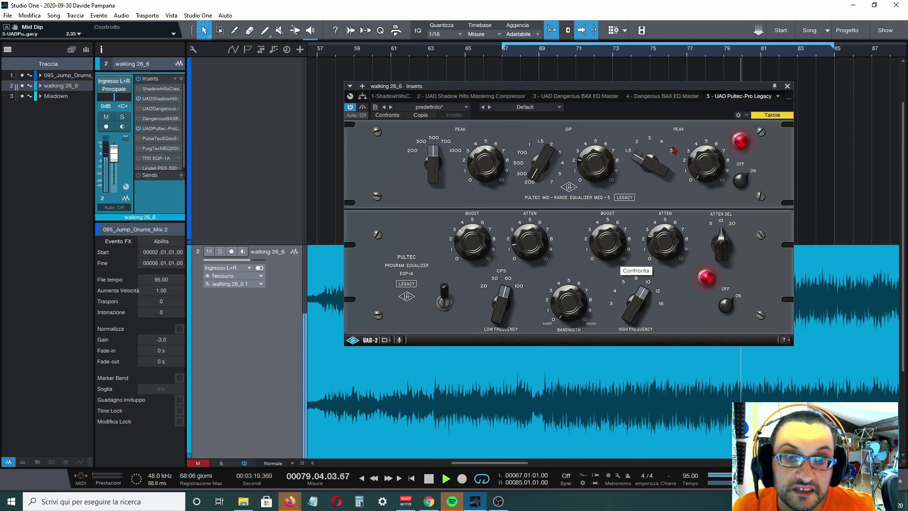
{"action": "left_click_drag", "start_coordinate": [650, 161], "coordinate": [658, 126]}
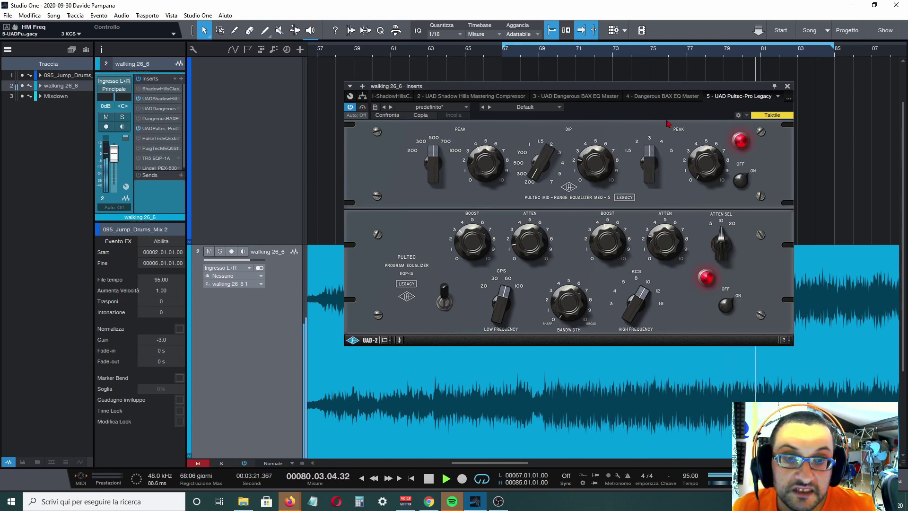
{"action": "left_click_drag", "start_coordinate": [646, 161], "coordinate": [658, 140]}
{"action": "left_click_drag", "start_coordinate": [698, 165], "coordinate": [696, 134]}
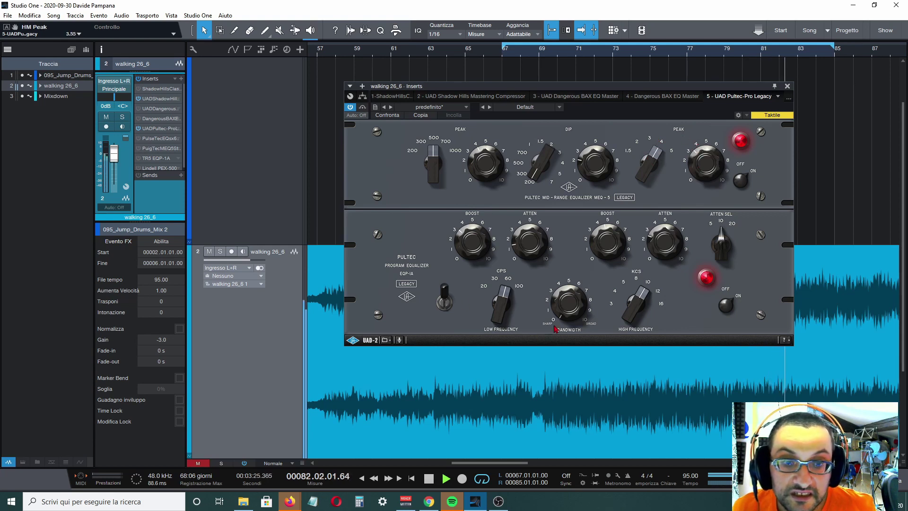
{"action": "left_click", "coordinate": [563, 305]}
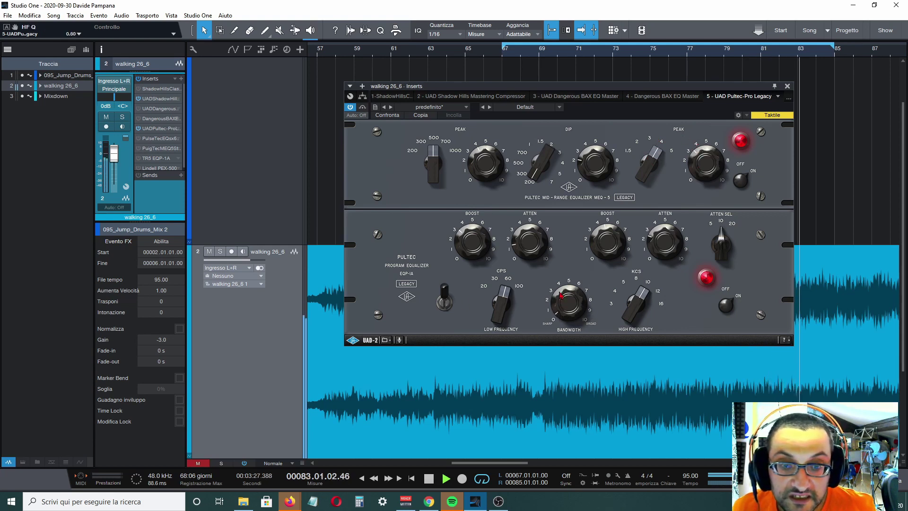
{"action": "left_click_drag", "start_coordinate": [561, 272], "coordinate": [562, 253]}
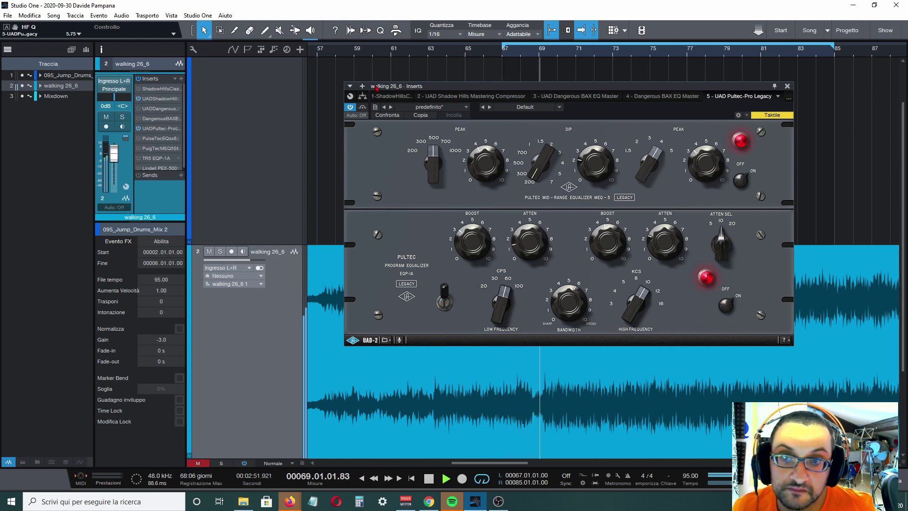
- Compare the sound with and without the UAD Pultec-Pro, its MEQ-5 section and its EQP-1A section during playback
{"action": "left_click", "coordinate": [363, 107]}
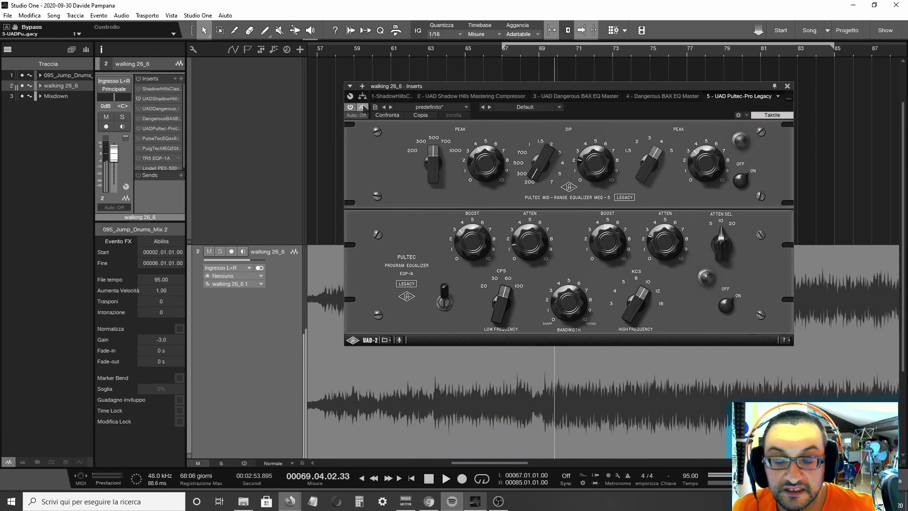
{"action": "left_click", "coordinate": [363, 107]}
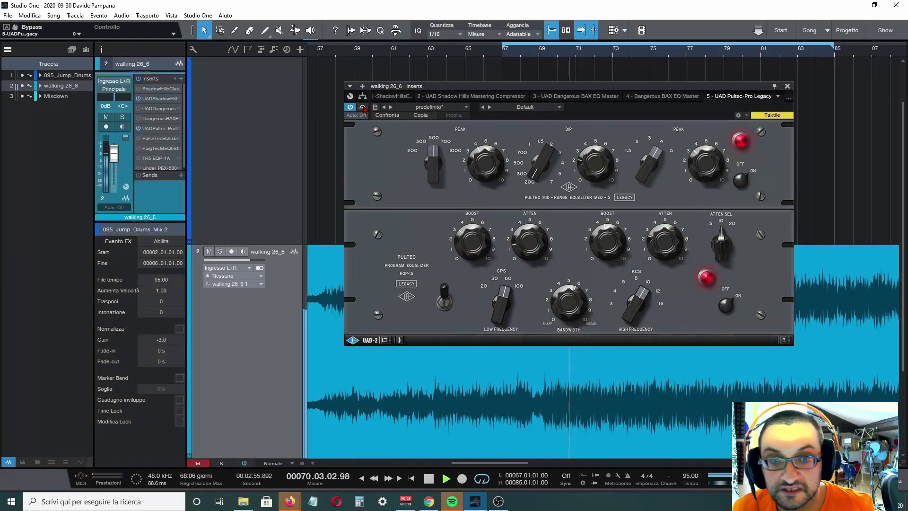
{"action": "left_click", "coordinate": [743, 183]}
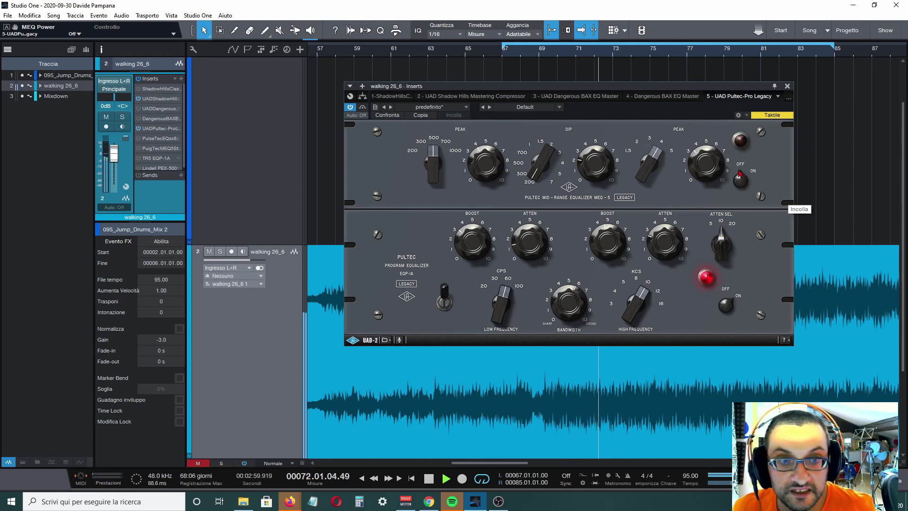
{"action": "left_click", "coordinate": [745, 184]}
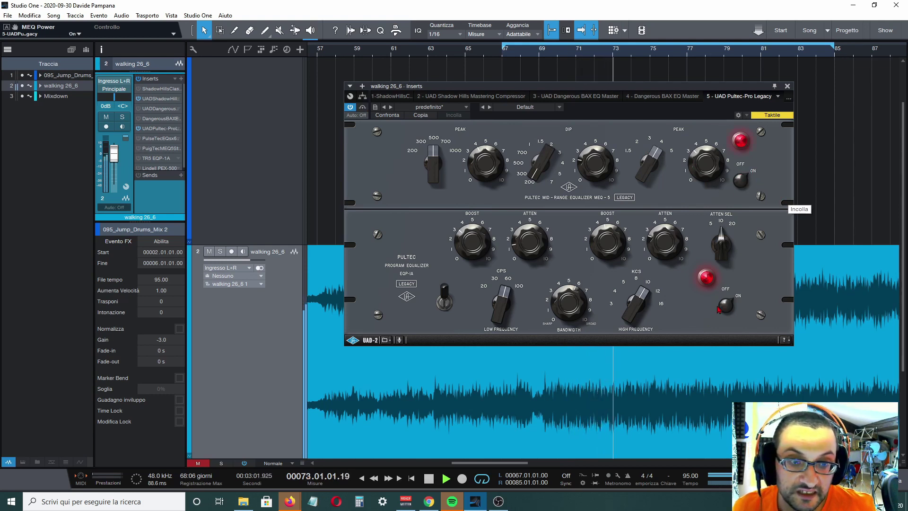
{"action": "left_click", "coordinate": [731, 310]}
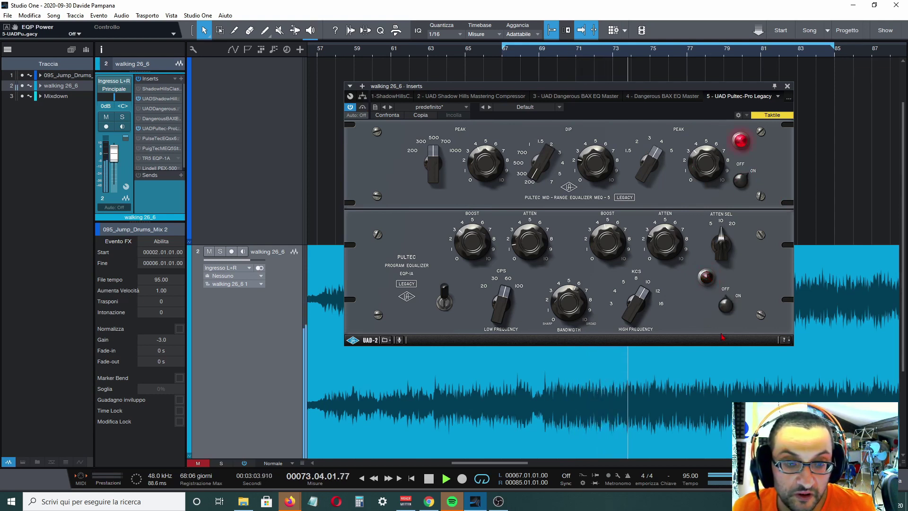
{"action": "left_click", "coordinate": [731, 310]}
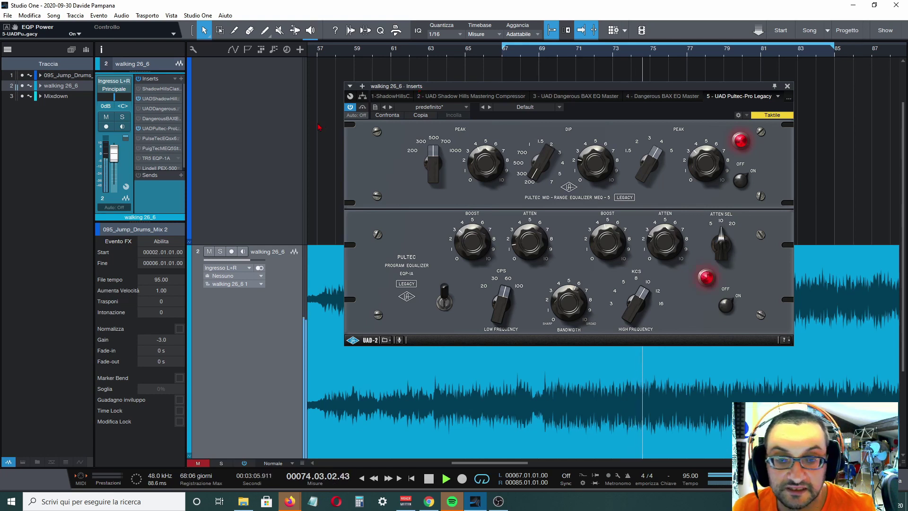
{"action": "left_click", "coordinate": [349, 107]}
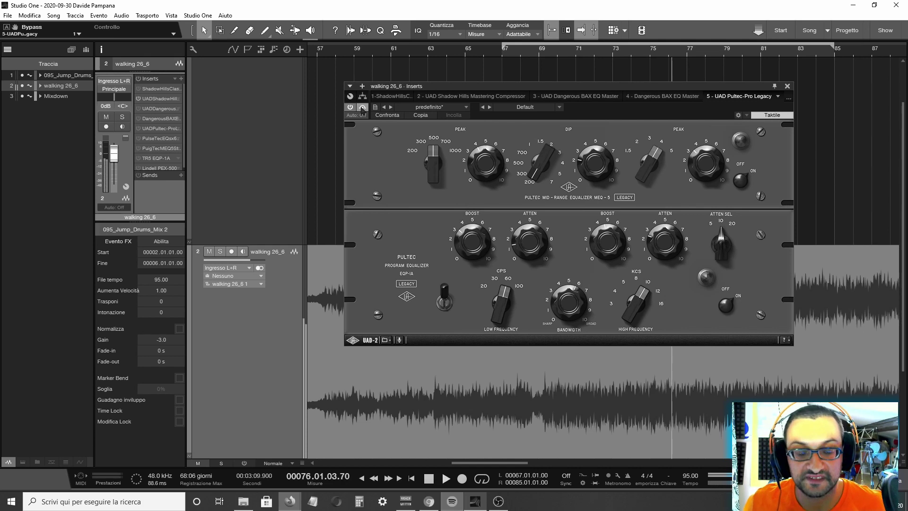
{"action": "left_click", "coordinate": [362, 108]}
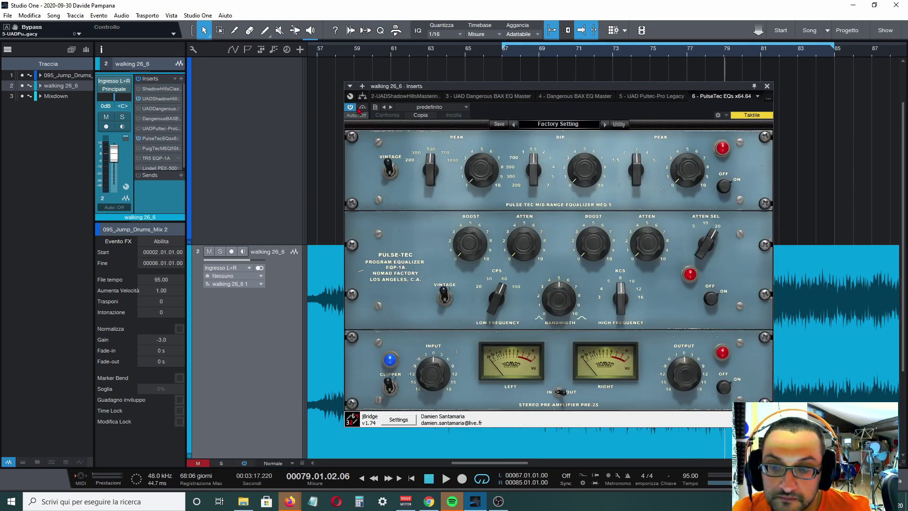
- Restart playback and set the PulseTec MEQ-5's low peak to 2.70 and mid dip to 2.20, changing the dip frequency
{"action": "left_click", "coordinate": [493, 56]}
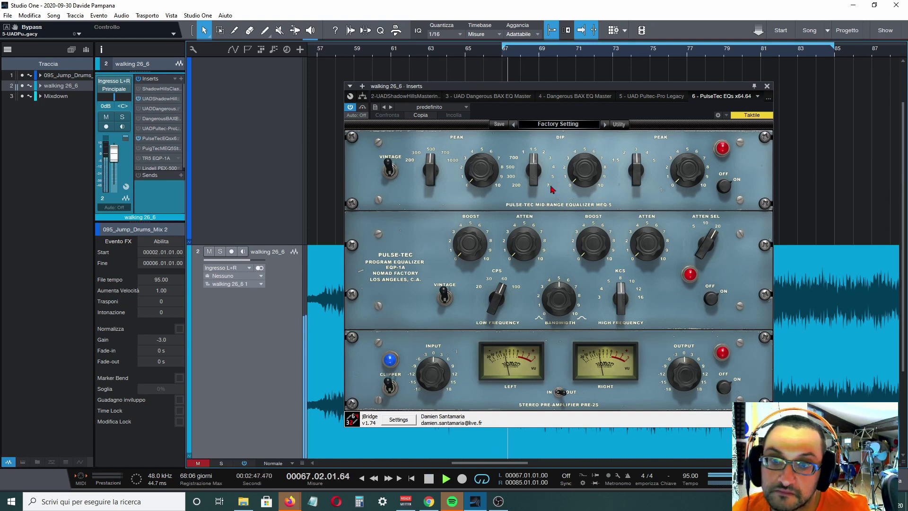
{"action": "left_click_drag", "start_coordinate": [480, 170], "coordinate": [436, 155]}
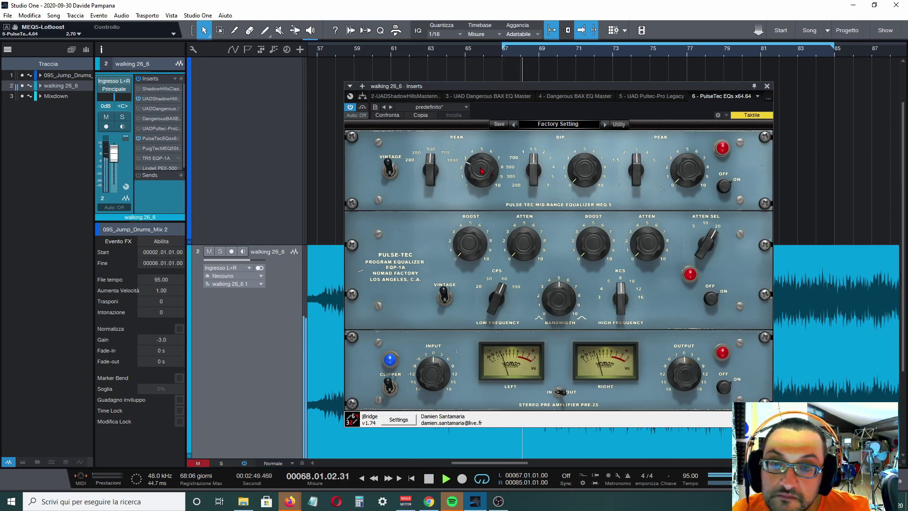
{"action": "left_click_drag", "start_coordinate": [526, 175], "coordinate": [535, 157]}
{"action": "scroll", "coordinate": [580, 163], "scroll_direction": "up", "scroll_amount": 4}
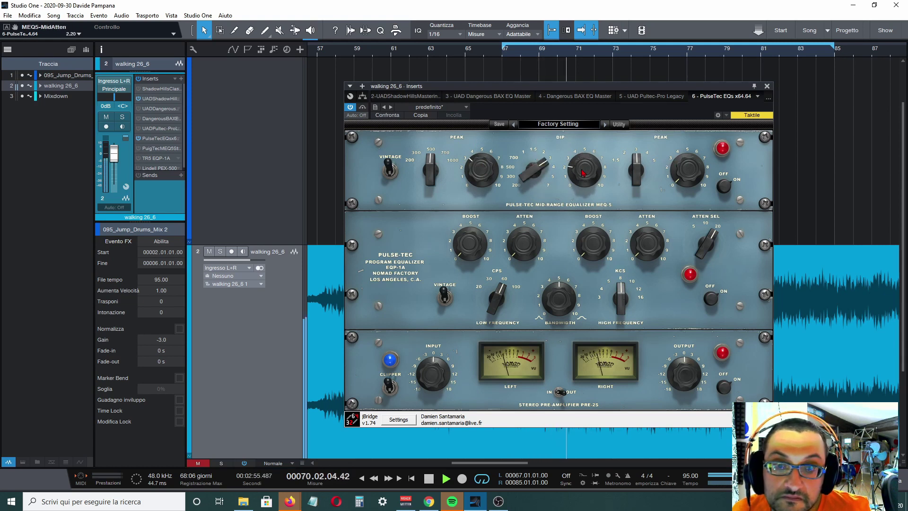
- Set the PulseTec EQP-1A's low boost to 1.80 and low attenuation to 1.75
{"action": "scroll", "coordinate": [468, 225], "scroll_direction": "up", "scroll_amount": 2}
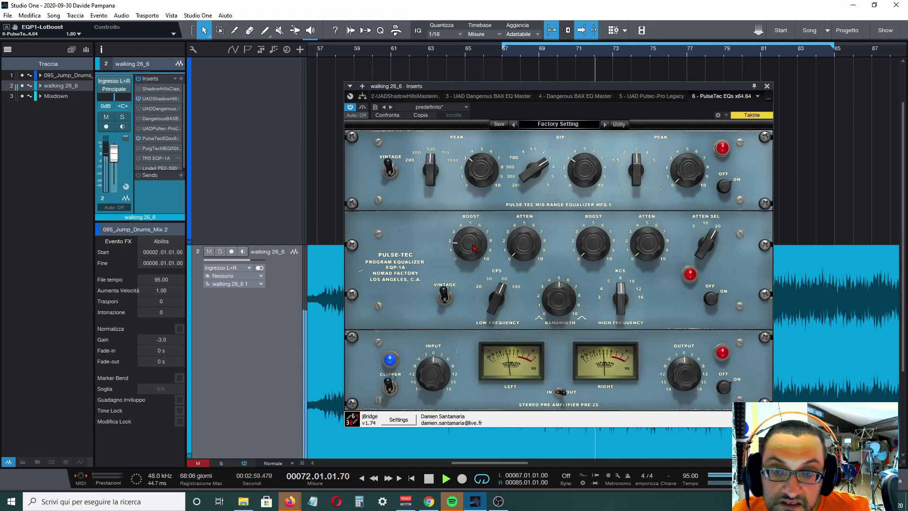
{"action": "left_click_drag", "start_coordinate": [515, 247], "coordinate": [514, 245]}
{"action": "scroll", "coordinate": [509, 231], "scroll_direction": "up", "scroll_amount": 3}
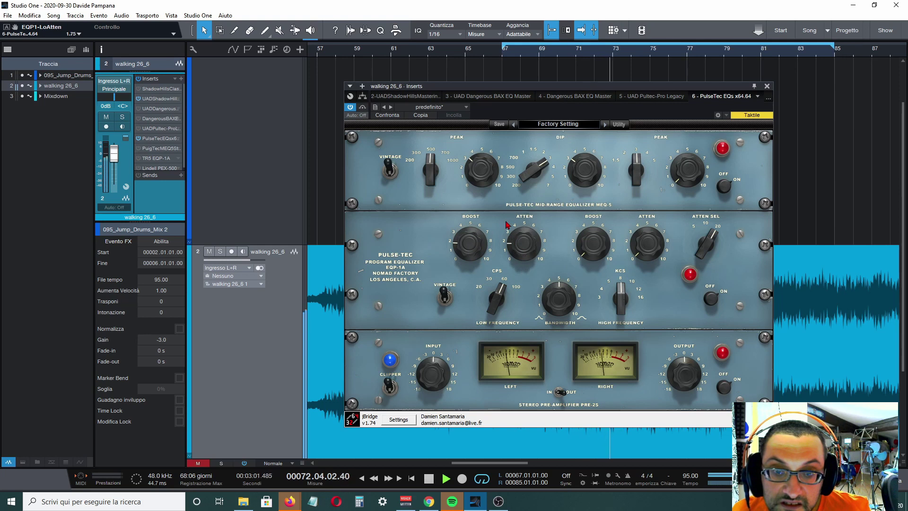
- Raise the PulseTec's high boost, high attenuation and high-mid peak, set bandwidth to 6.15, and audition it against bypass
{"action": "scroll", "coordinate": [621, 298], "scroll_direction": "up", "scroll_amount": 1}
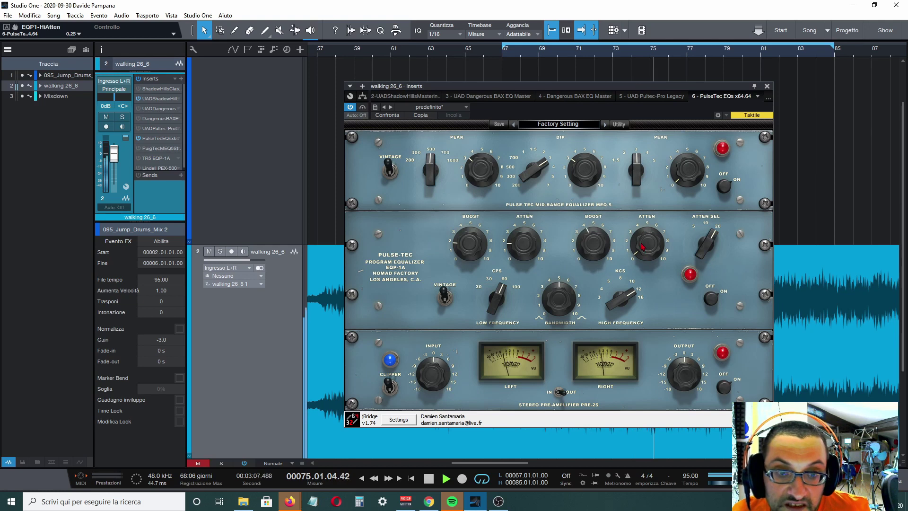
{"action": "scroll", "coordinate": [637, 232], "scroll_direction": "up", "scroll_amount": 2}
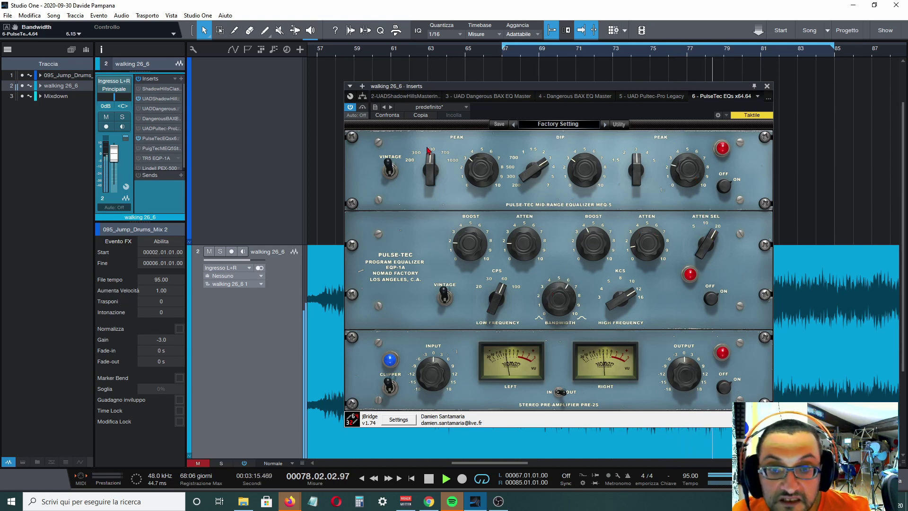
{"action": "left_click", "coordinate": [364, 108]}
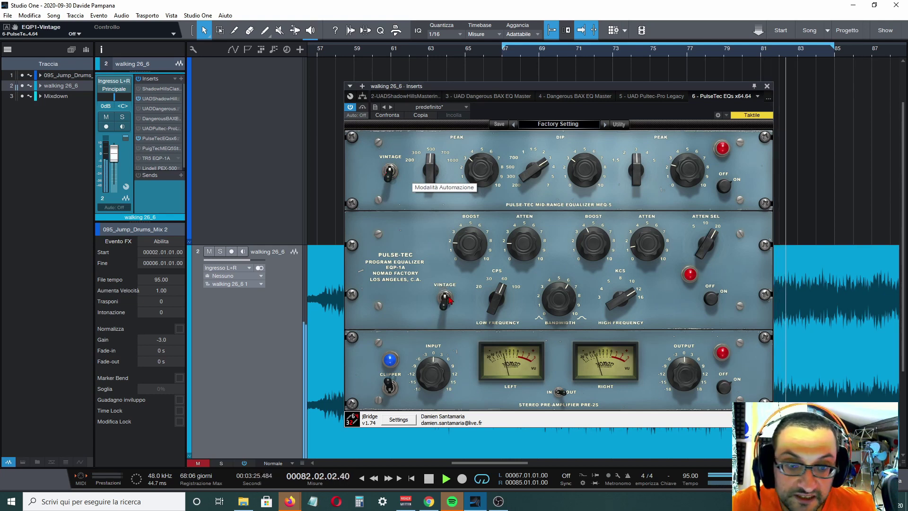
- Engage vintage mode on both PulseTec EQ sections and the clipper, set the input to 1.26 dB, and compare against bypass
{"action": "left_click", "coordinate": [392, 178]}
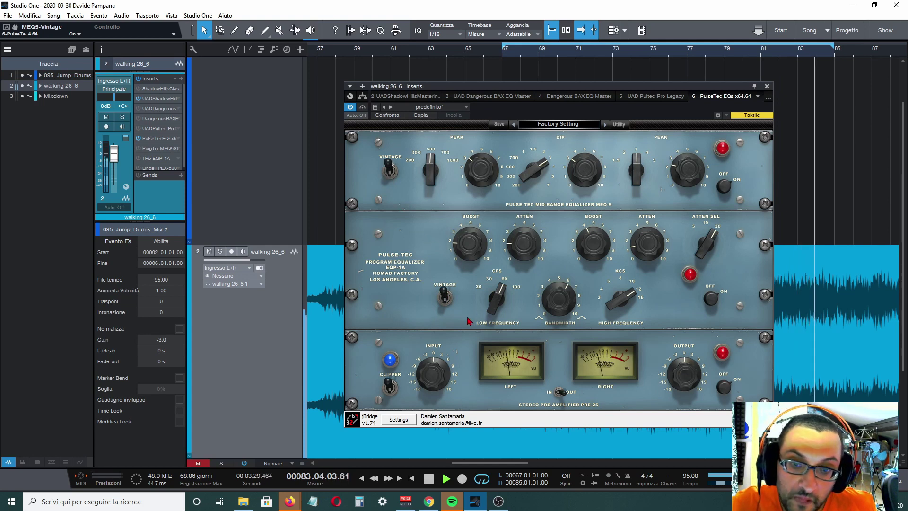
{"action": "left_click", "coordinate": [445, 295]}
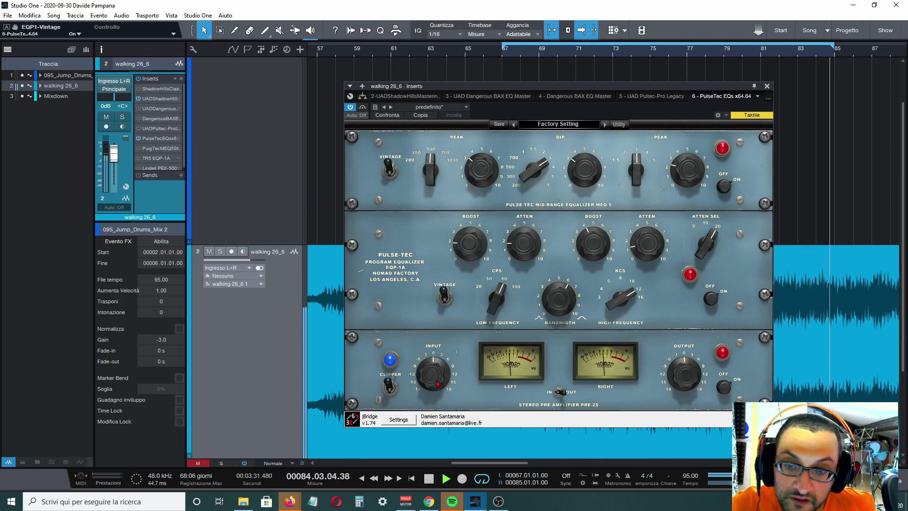
{"action": "left_click", "coordinate": [389, 387]}
{"action": "left_click", "coordinate": [389, 387]}
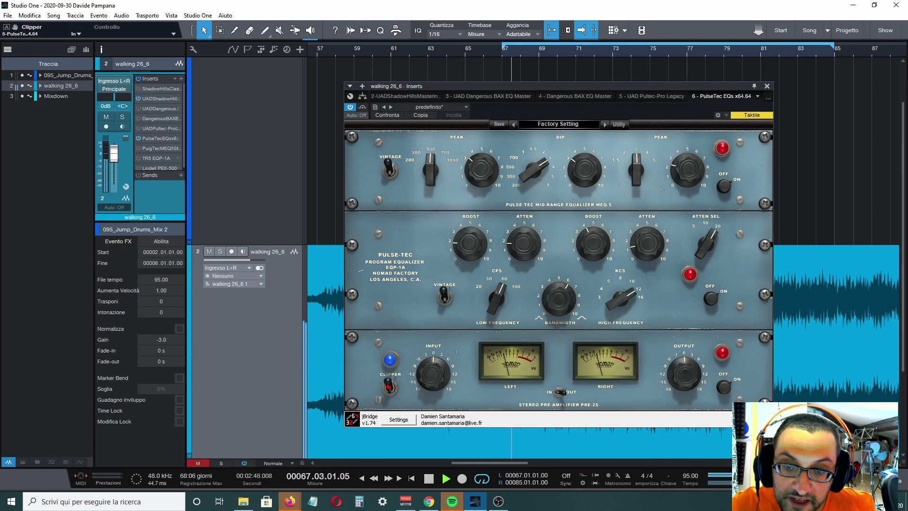
{"action": "left_click_drag", "start_coordinate": [427, 372], "coordinate": [426, 367]}
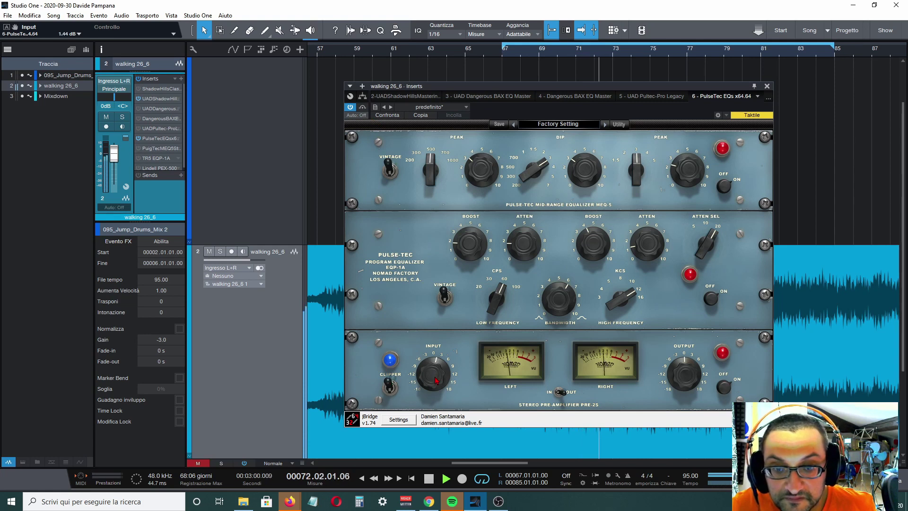
{"action": "left_click", "coordinate": [363, 108]}
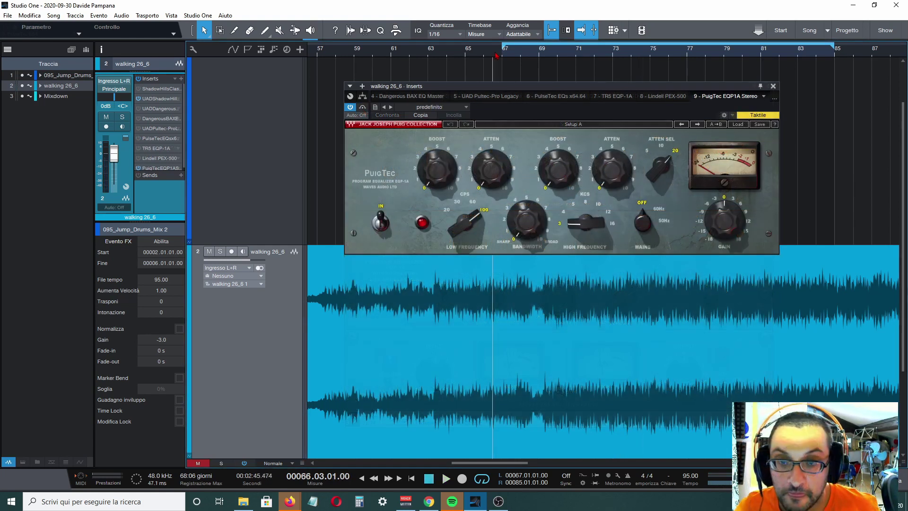
- Compare the PuigTec EQP-1A on and off, and set its low frequency to 60 Hz, raising low boost and setting low attenuation to 1.5
{"action": "left_click", "coordinate": [351, 108]}
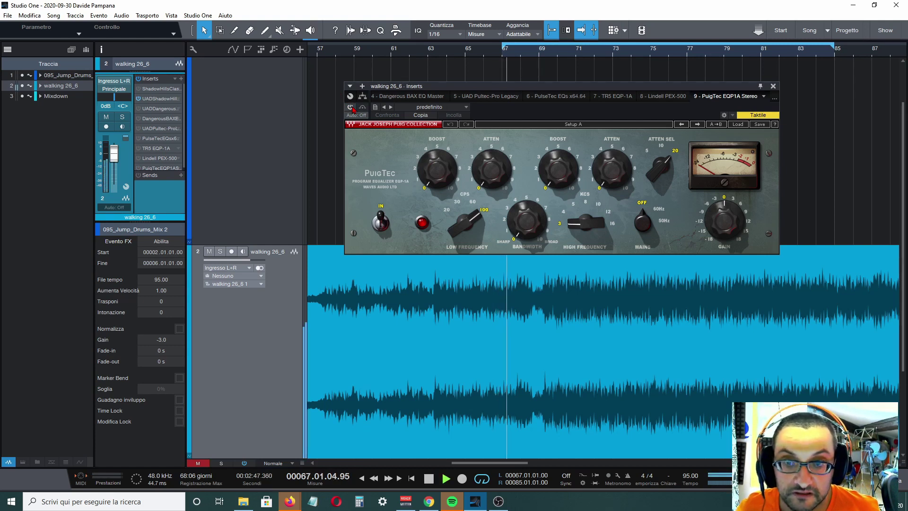
{"action": "left_click", "coordinate": [351, 107]}
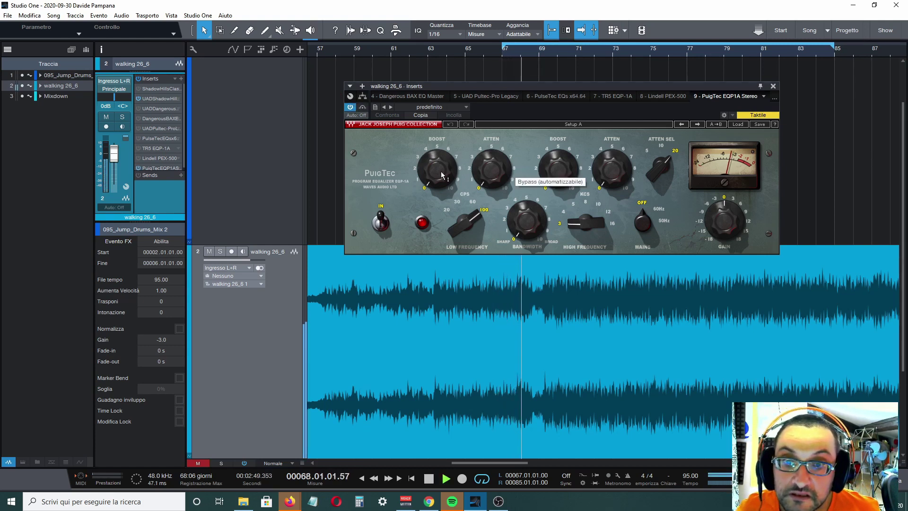
{"action": "left_click_drag", "start_coordinate": [439, 173], "coordinate": [431, 152]}
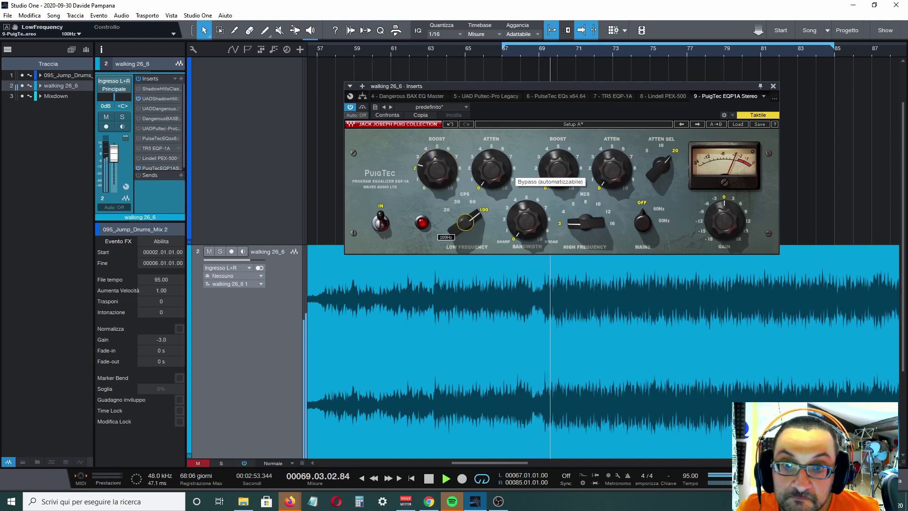
{"action": "left_click_drag", "start_coordinate": [466, 222], "coordinate": [461, 194]}
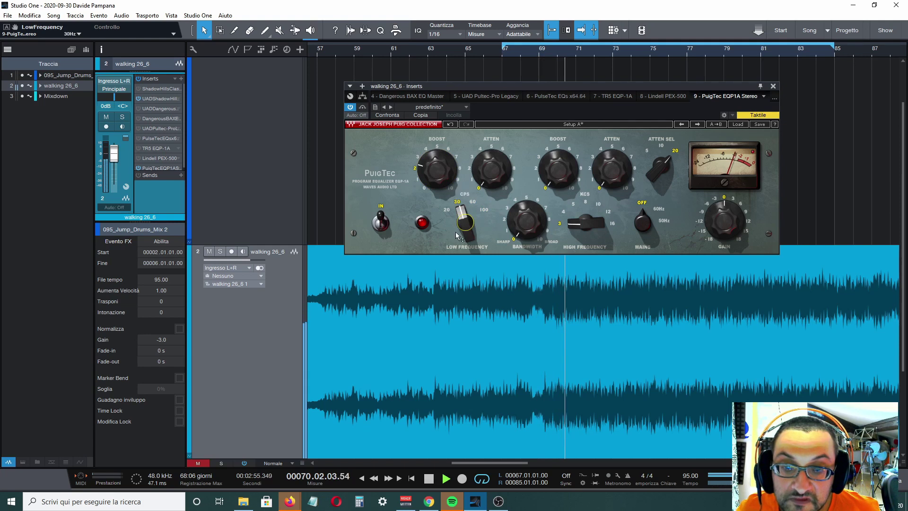
{"action": "mouse_move", "coordinate": [471, 194]}
{"action": "left_mouse_down"}
{"action": "mouse_move", "coordinate": [466, 222]}
{"action": "mouse_move", "coordinate": [468, 208]}
{"action": "left_mouse_up"}
{"action": "left_click_drag", "start_coordinate": [436, 168], "coordinate": [483, 158]}
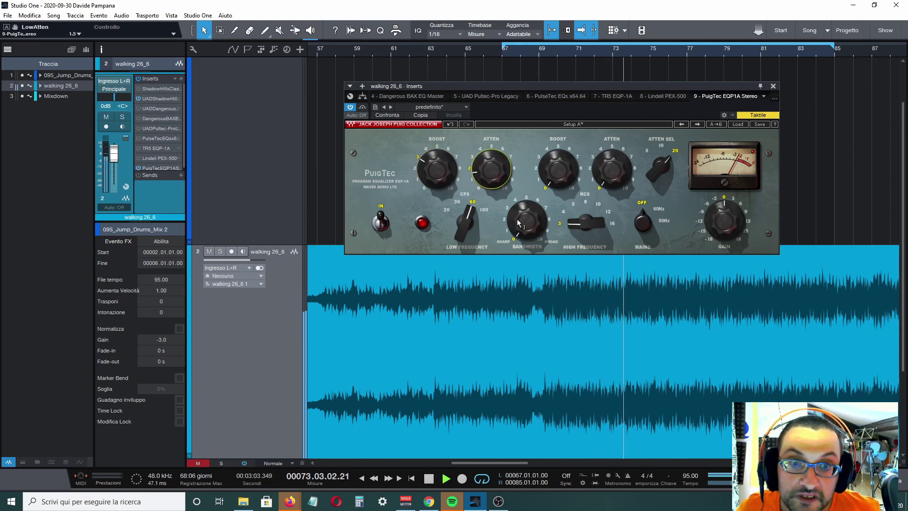
- Set the PuigTec's bandwidth to 4.5, high frequency to 12 kHz, high boost to 3.3 and high attenuation to 2.1, auditioning against bypass
{"action": "left_click_drag", "start_coordinate": [526, 220], "coordinate": [527, 208]}
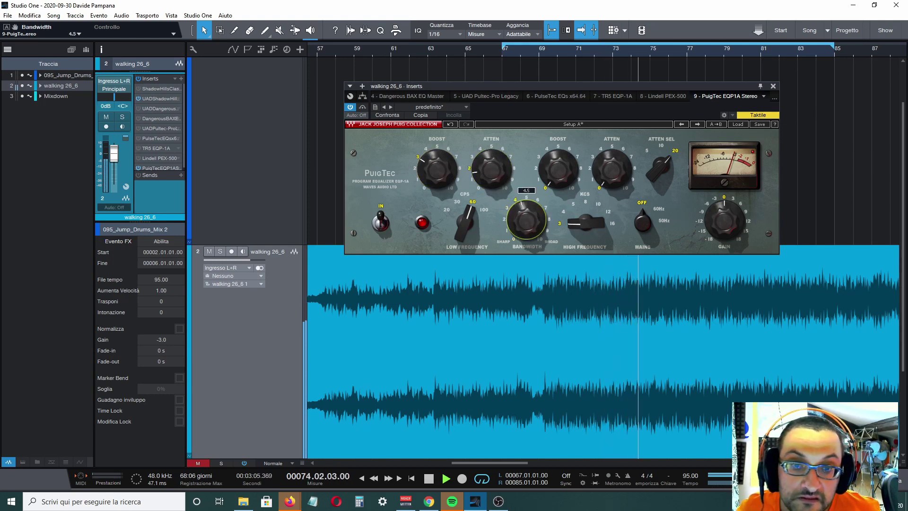
{"action": "left_click_drag", "start_coordinate": [585, 222], "coordinate": [585, 196]}
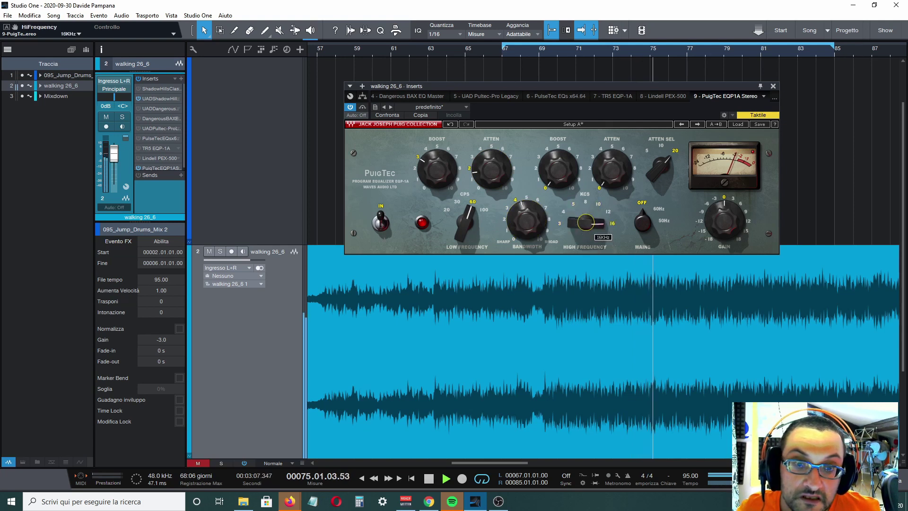
{"action": "mouse_move", "coordinate": [558, 169]}
{"action": "left_mouse_down"}
{"action": "mouse_move", "coordinate": [558, 158]}
{"action": "mouse_move", "coordinate": [559, 168]}
{"action": "left_mouse_up"}
{"action": "left_click_drag", "start_coordinate": [585, 219], "coordinate": [585, 223]}
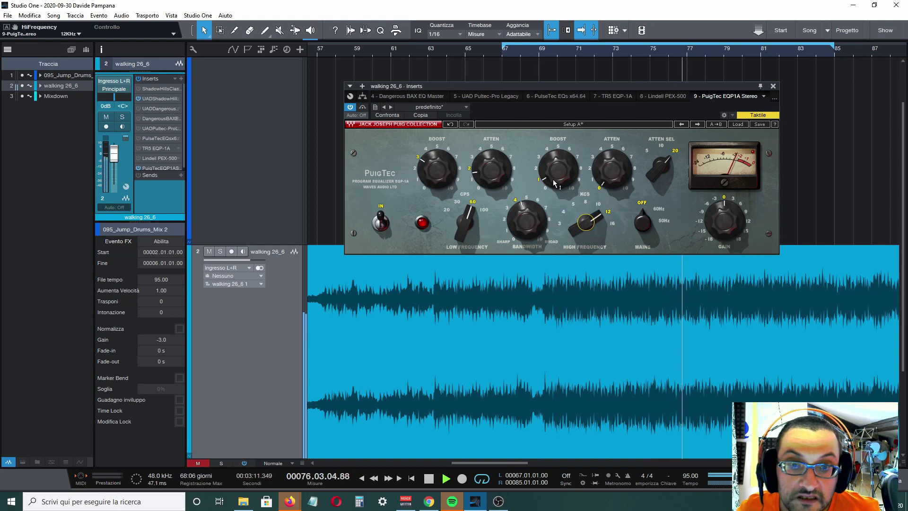
{"action": "left_click_drag", "start_coordinate": [556, 180], "coordinate": [556, 165]}
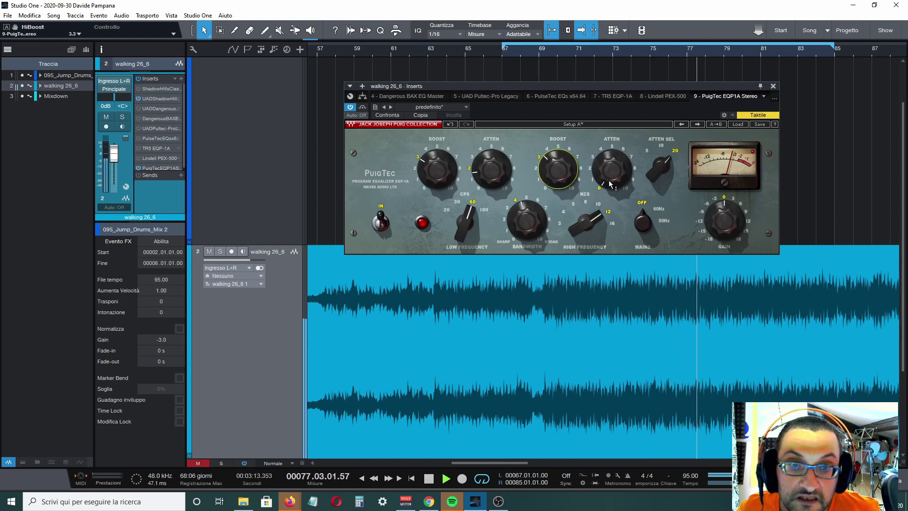
{"action": "left_click_drag", "start_coordinate": [612, 168], "coordinate": [612, 163]}
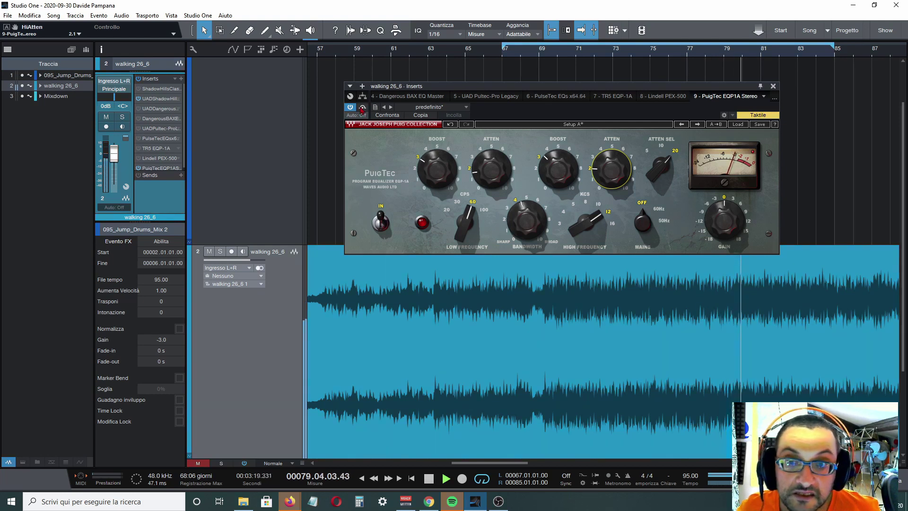
{"action": "left_click", "coordinate": [363, 108]}
{"action": "left_click", "coordinate": [362, 109]}
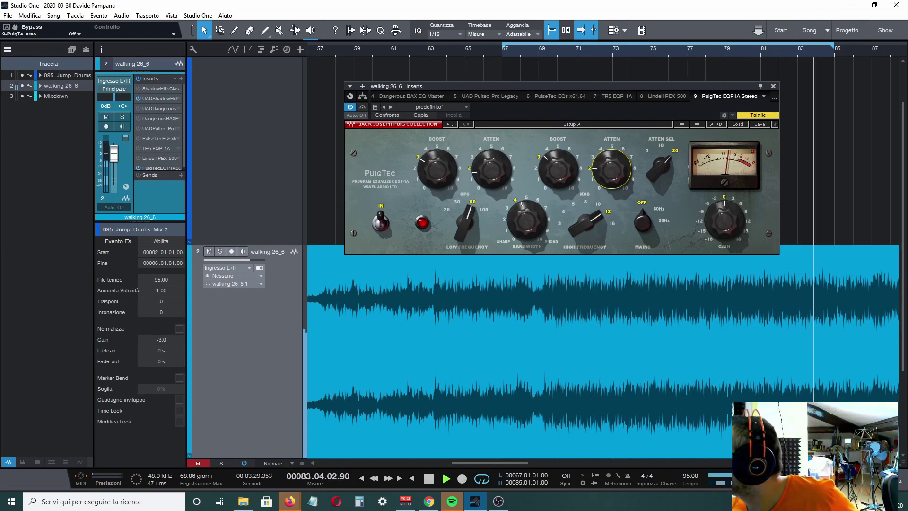
- Activate the T-RackS EQP-1A and set its low frequency to 60, low boost to 3.0 and low attenuation to 1.2
{"action": "left_click", "coordinate": [613, 96]}
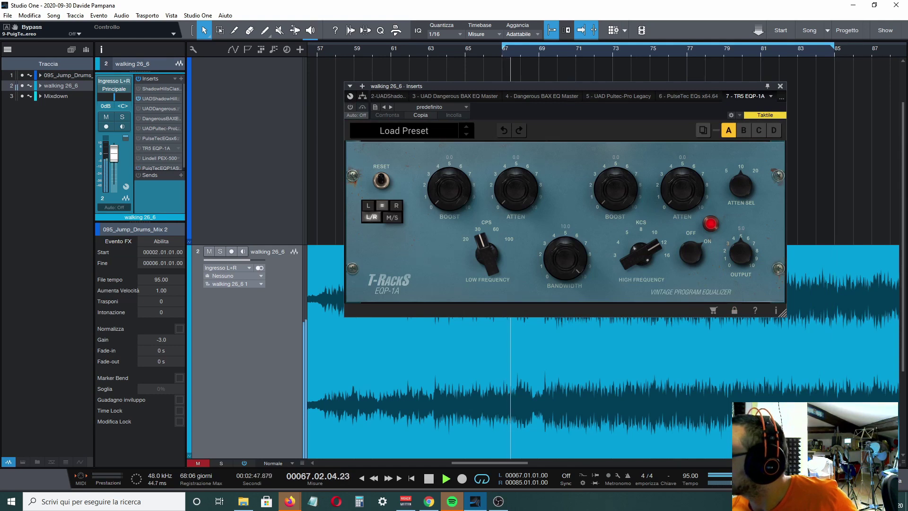
{"action": "left_click", "coordinate": [350, 106]}
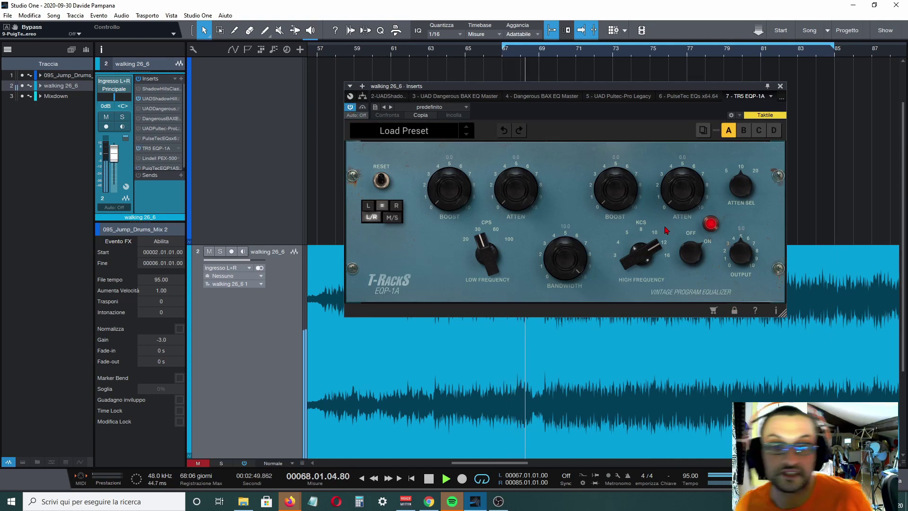
{"action": "left_click_drag", "start_coordinate": [449, 193], "coordinate": [451, 154]}
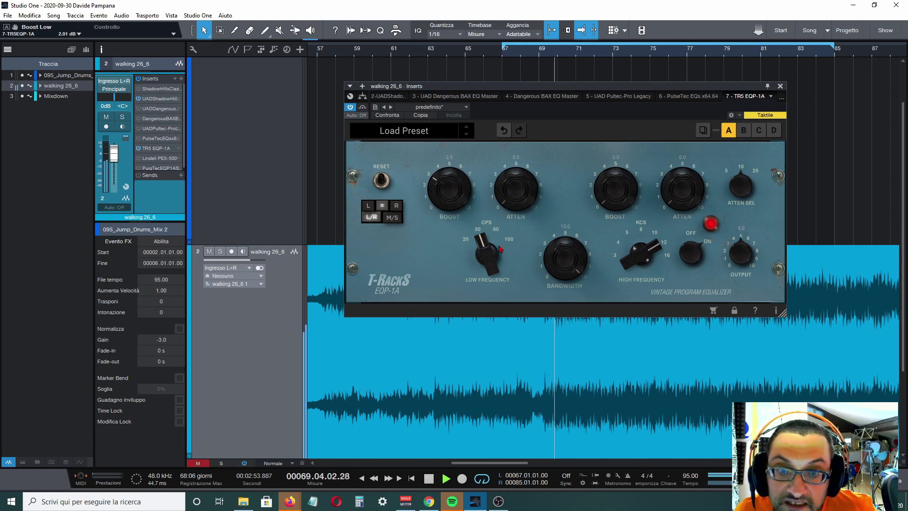
{"action": "left_click_drag", "start_coordinate": [500, 249], "coordinate": [478, 247]}
{"action": "left_click_drag", "start_coordinate": [509, 176], "coordinate": [507, 158]}
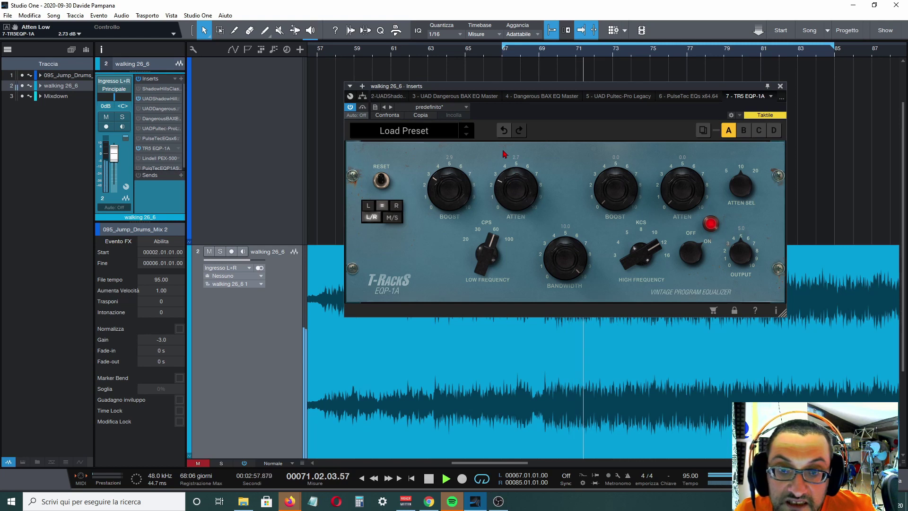
{"action": "left_click_drag", "start_coordinate": [512, 203], "coordinate": [507, 209]}
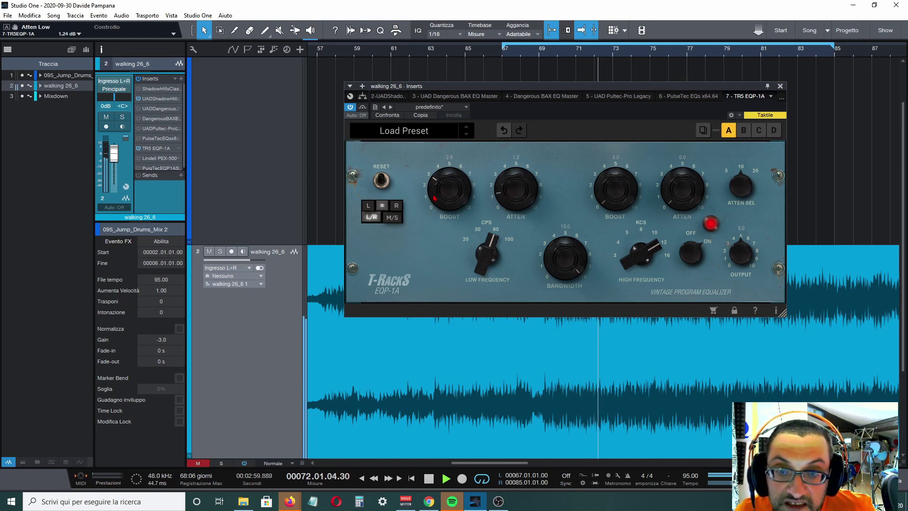
{"action": "left_click_drag", "start_coordinate": [434, 199], "coordinate": [441, 196]}
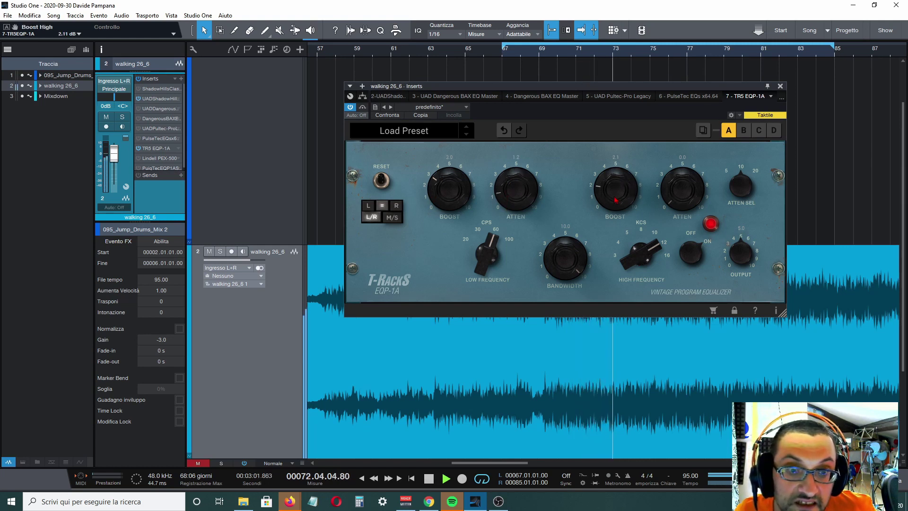
- Set the T-RackS EQP-1A's high boost to 5.2, high attenuation to 2.7 and bandwidth to 8.7
{"action": "left_click_drag", "start_coordinate": [616, 199], "coordinate": [615, 189]}
{"action": "left_click_drag", "start_coordinate": [679, 194], "coordinate": [668, 161]}
{"action": "left_click_drag", "start_coordinate": [611, 189], "coordinate": [609, 186]}
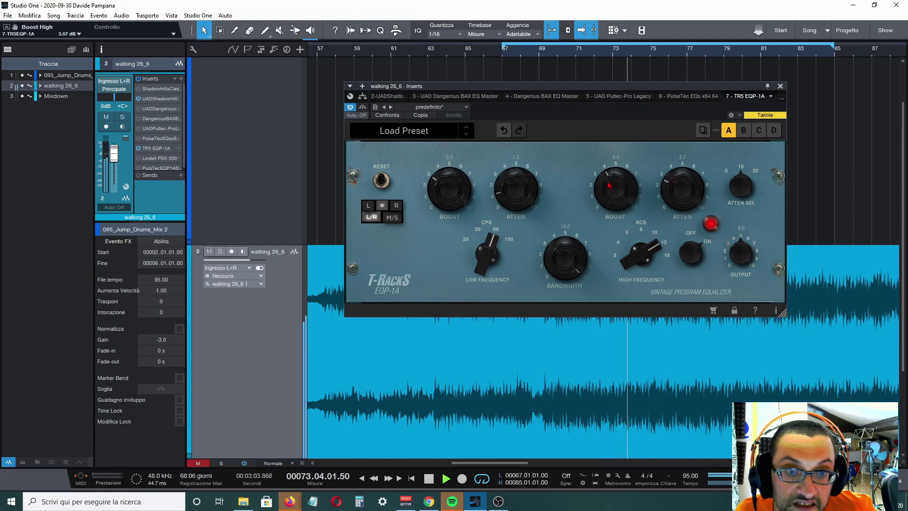
{"action": "left_click_drag", "start_coordinate": [567, 267], "coordinate": [569, 284]}
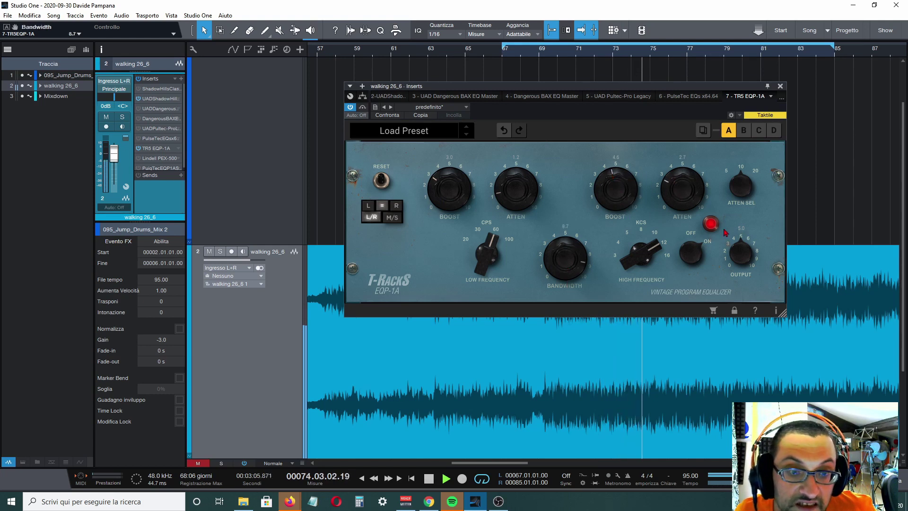
{"action": "left_click_drag", "start_coordinate": [620, 203], "coordinate": [620, 201]}
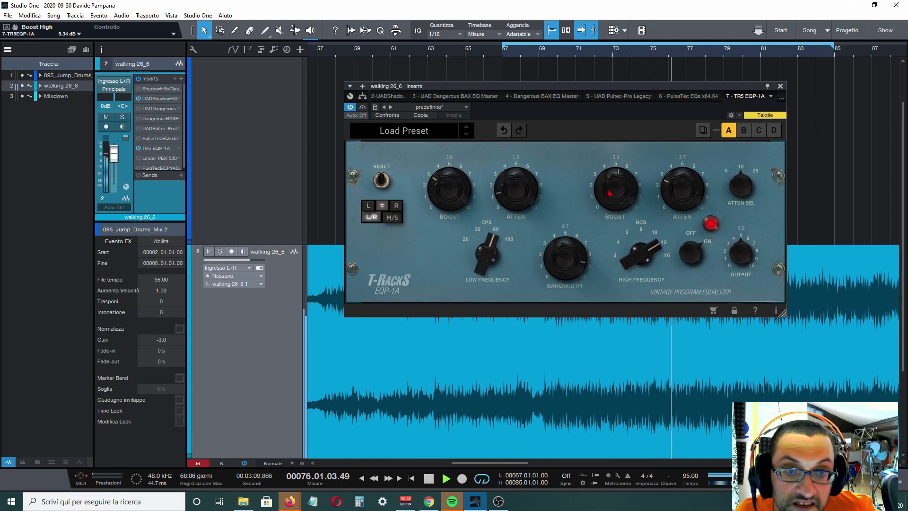
- Compare the T-RackS EQP-1A against bypass during playback and deactivate it
{"action": "left_click", "coordinate": [362, 108]}
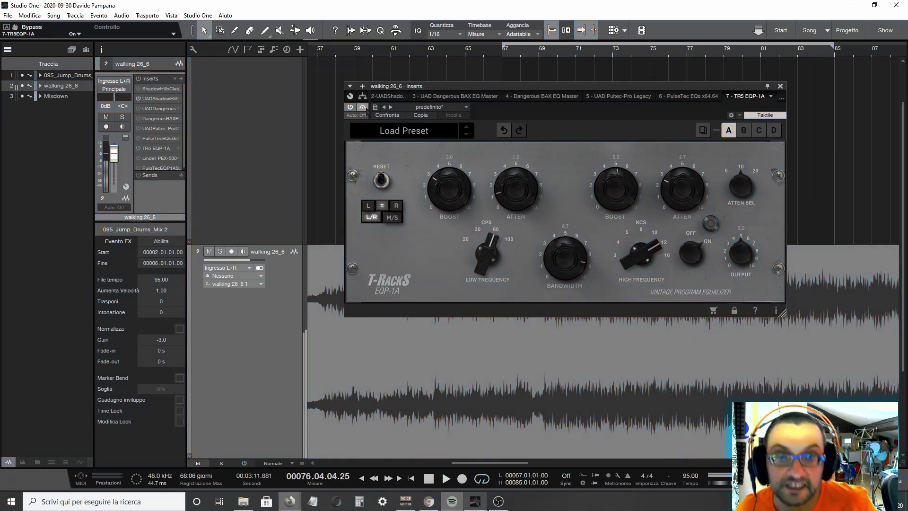
{"action": "left_click", "coordinate": [363, 108]}
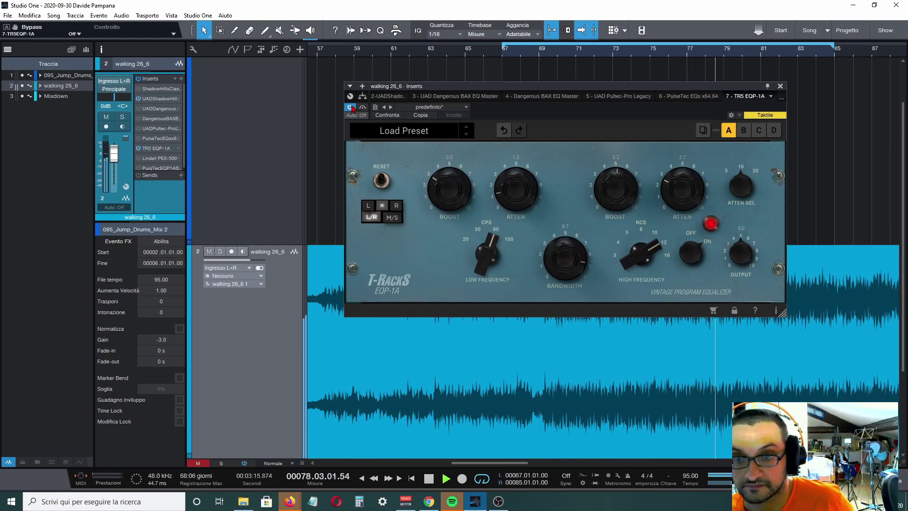
{"action": "left_click", "coordinate": [351, 107]}
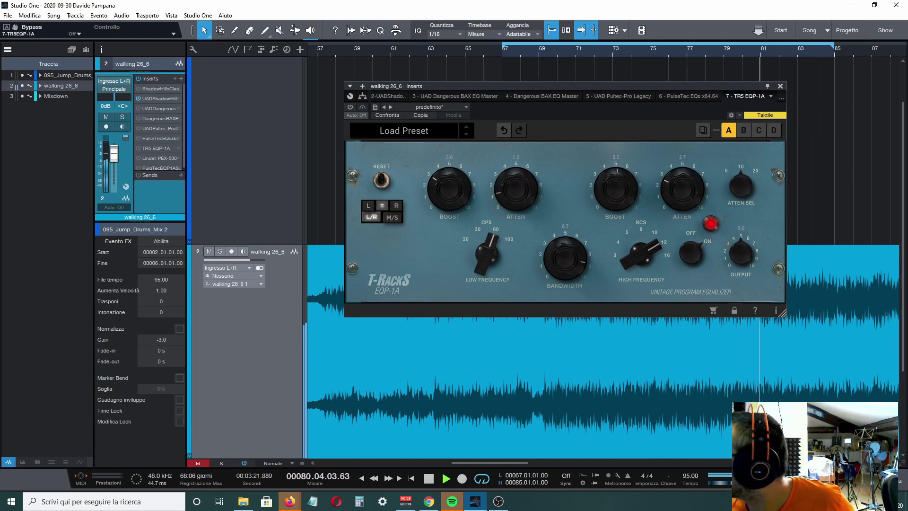
- Switch to the Lindell PEX-500 insert and activate it
{"action": "key", "text": "ctrl+Page_Down"}
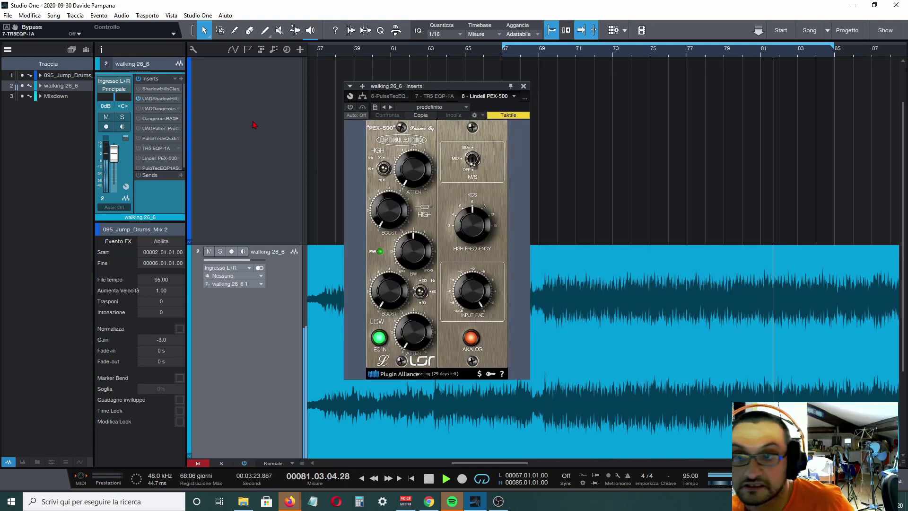
{"action": "left_click", "coordinate": [349, 113]}
{"action": "left_click", "coordinate": [349, 109]}
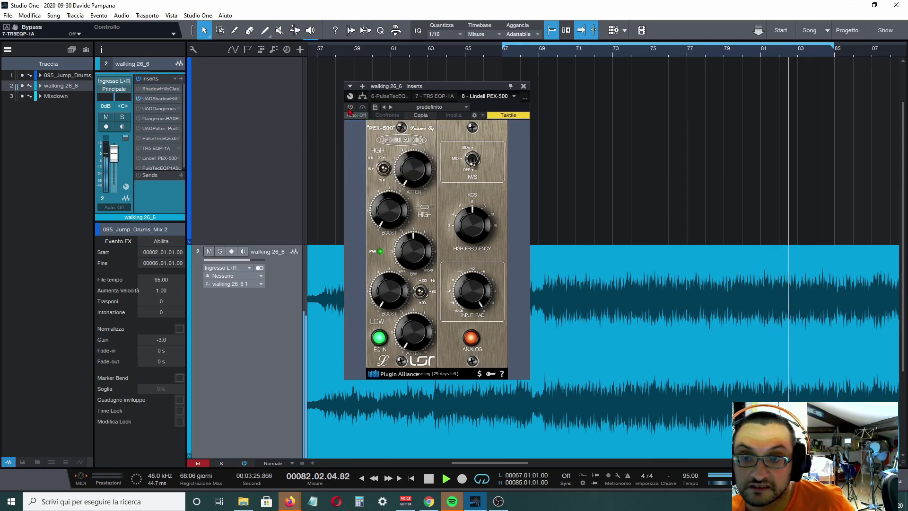
{"action": "left_click", "coordinate": [349, 108]}
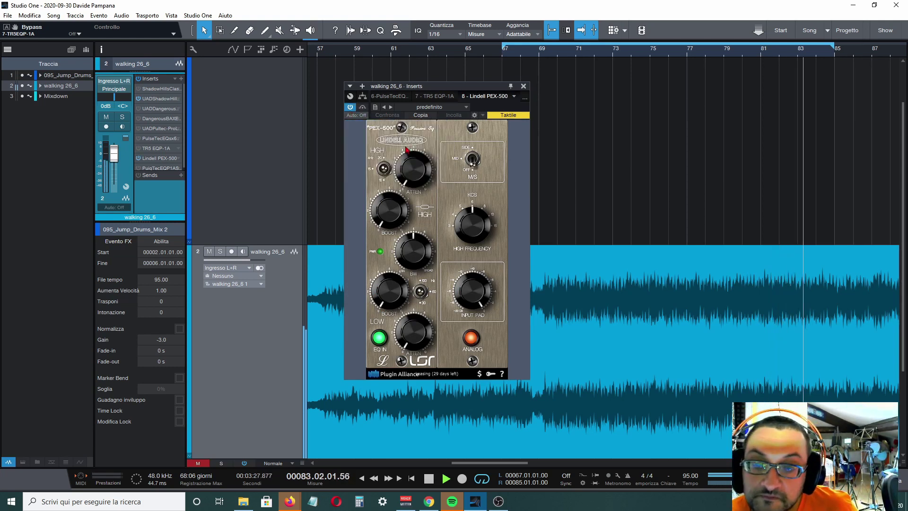
- Raise the Lindell PEX-500's high and low boost and attenuation, change its high frequency, and audition it against bypass
{"action": "left_click_drag", "start_coordinate": [409, 184], "coordinate": [408, 167]}
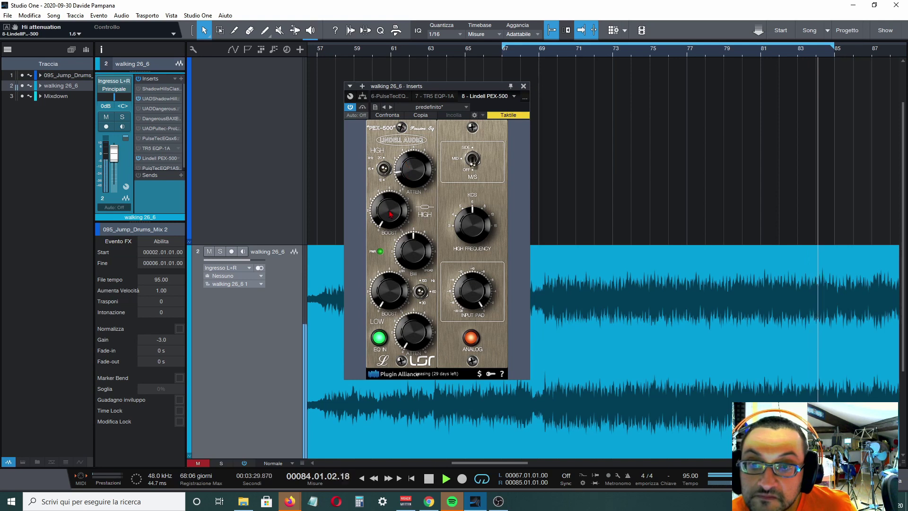
{"action": "left_click_drag", "start_coordinate": [387, 211], "coordinate": [385, 204]}
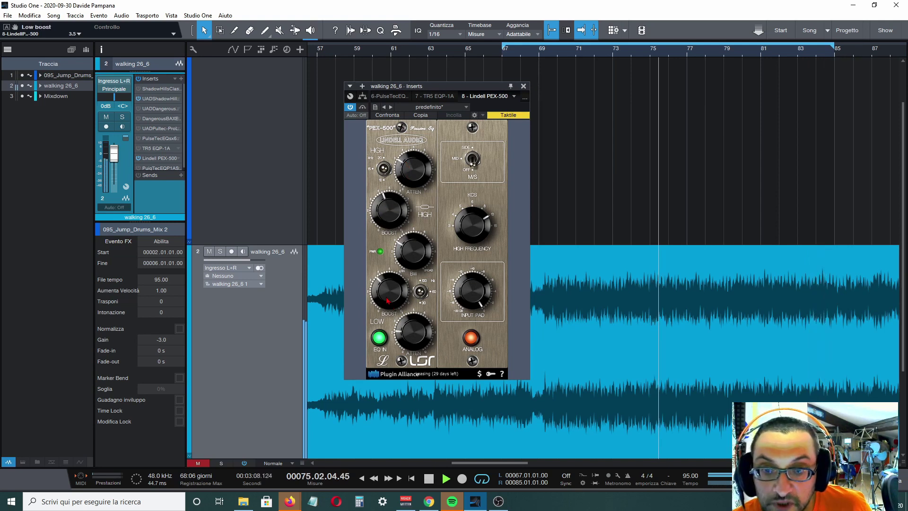
{"action": "left_click_drag", "start_coordinate": [389, 210], "coordinate": [389, 204]}
{"action": "left_click", "coordinate": [362, 107]}
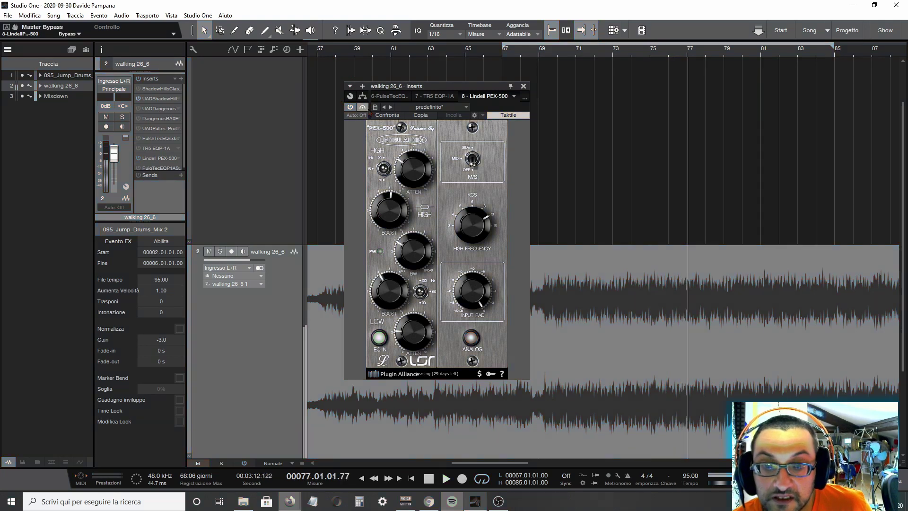
{"action": "left_click", "coordinate": [363, 106]}
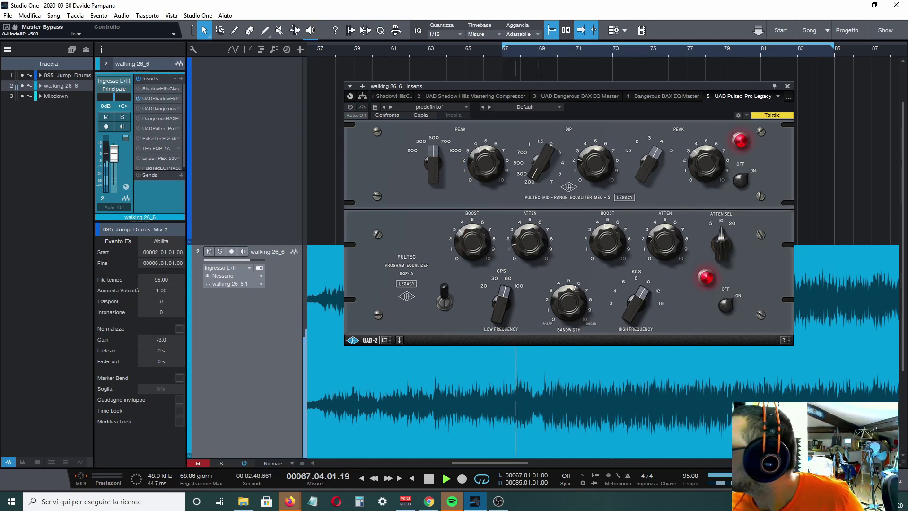
- Set the PulseTec EQs' EQP-1A low attenuation to 2.25 and close the plug-in window
{"action": "key", "text": "ctrl+Page_Down"}
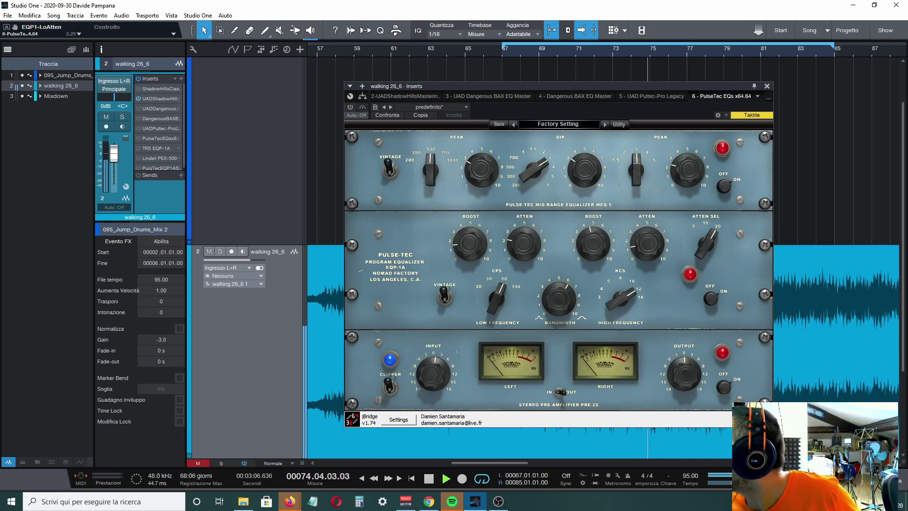
{"action": "key", "text": "F11"}
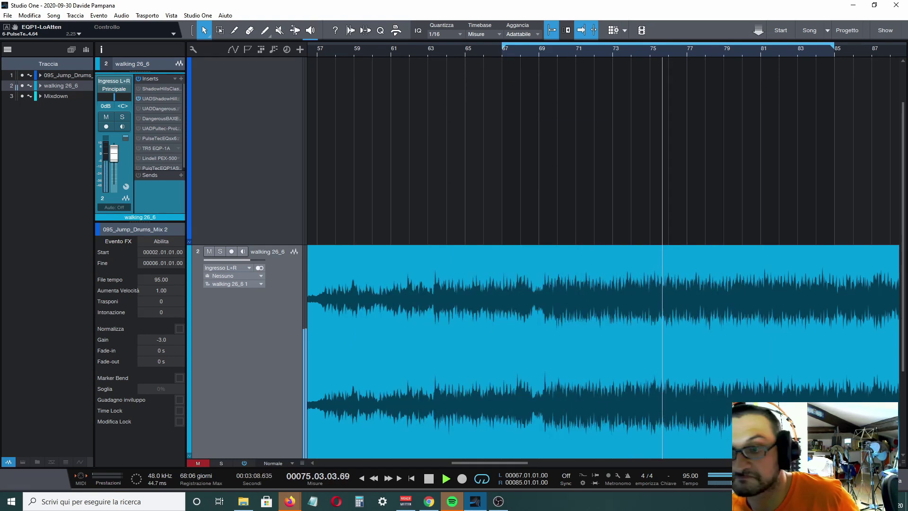
- Audition the T-RackS EQP-1A insert with low boost at 3.5, low attenuation at 1.5 and high boost at 5.4
{"action": "key", "text": "F11"}
{"action": "key", "text": "ctrl+Page_Down"}
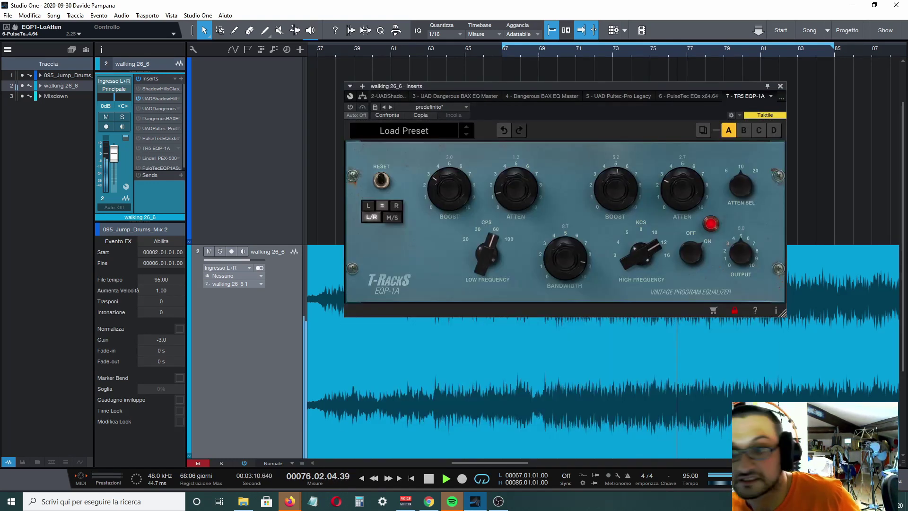
{"action": "left_click", "coordinate": [350, 108]}
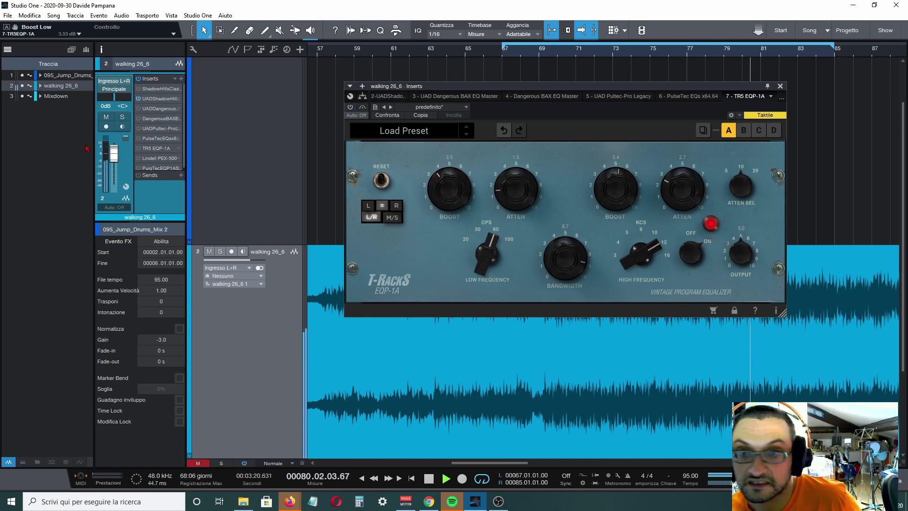
- Open and activate the Lindell PEX-500 insert, and audition it with low attenuation set to 2.0
{"action": "double_click", "coordinate": [158, 158]}
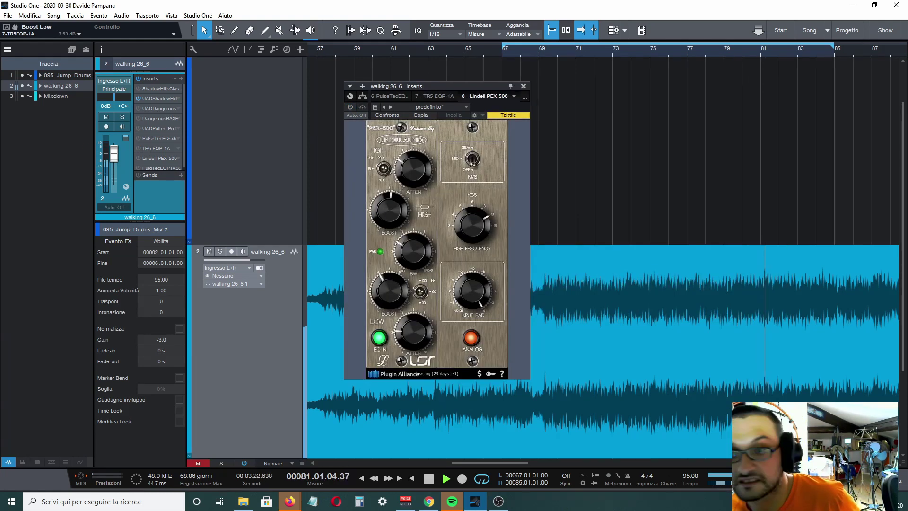
{"action": "left_click", "coordinate": [350, 107]}
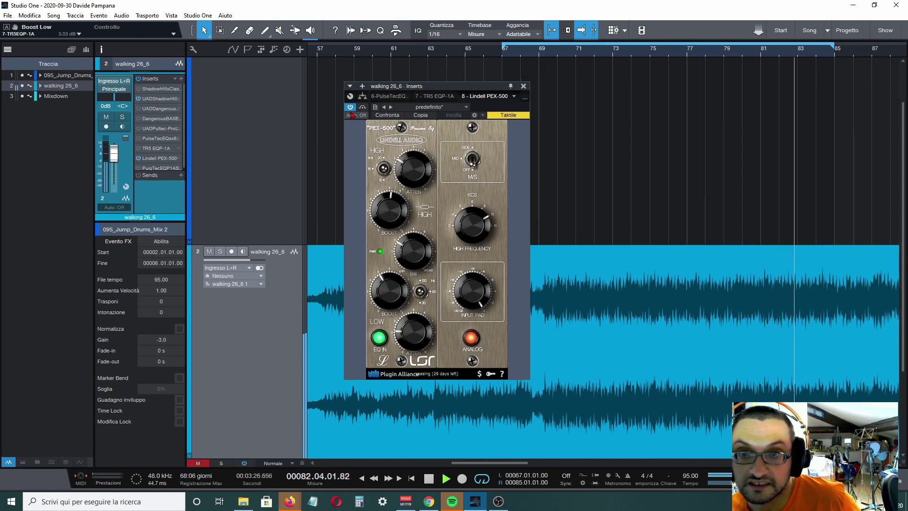
{"action": "left_click_drag", "start_coordinate": [384, 287], "coordinate": [393, 329]}
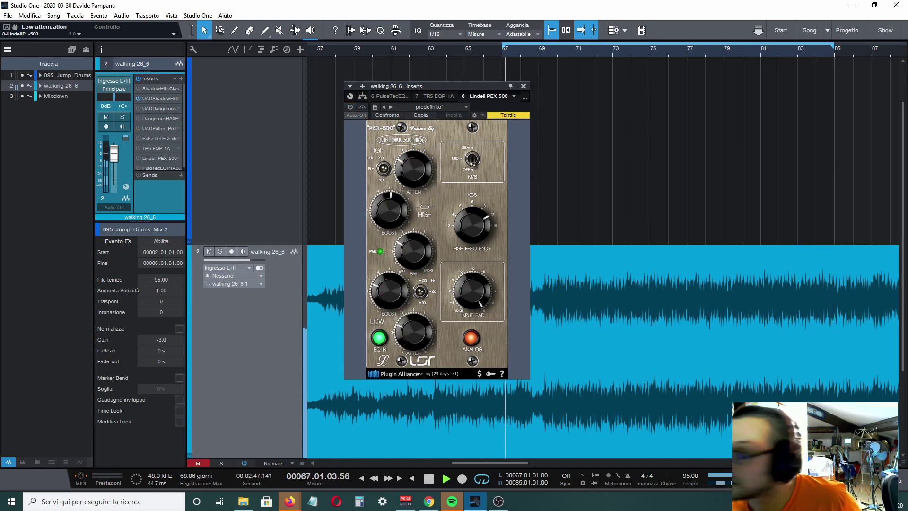
- Audition the PuigTec EQP1A Stereo insert with its high boost set to 4.4, and stop playback
{"action": "key", "text": "ctrl+Page_Down"}
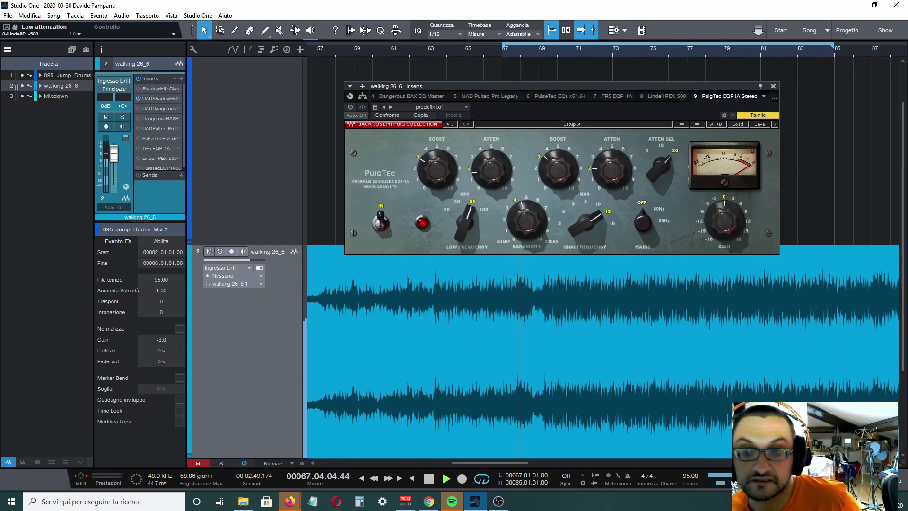
{"action": "left_click", "coordinate": [350, 107]}
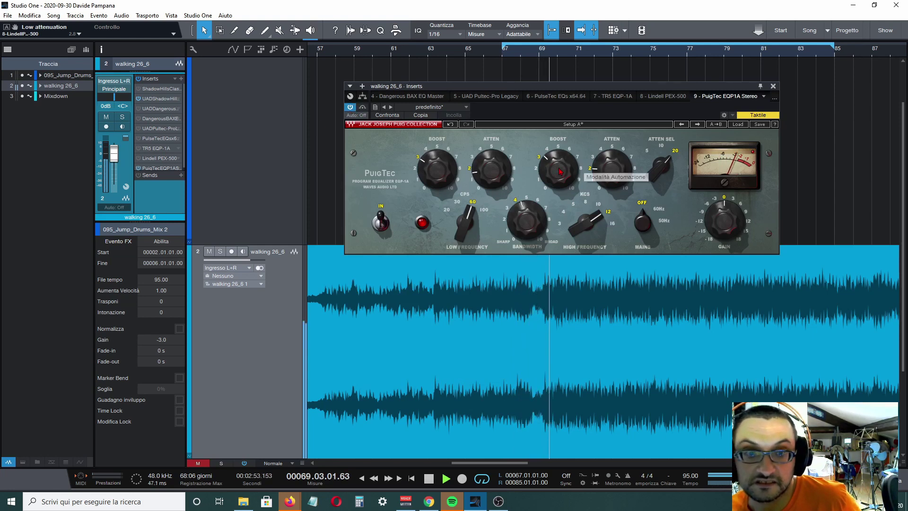
{"action": "mouse_move", "coordinate": [558, 169]}
{"action": "left_mouse_down"}
{"action": "mouse_move", "coordinate": [558, 135]}
{"action": "mouse_move", "coordinate": [554, 175]}
{"action": "left_mouse_up"}
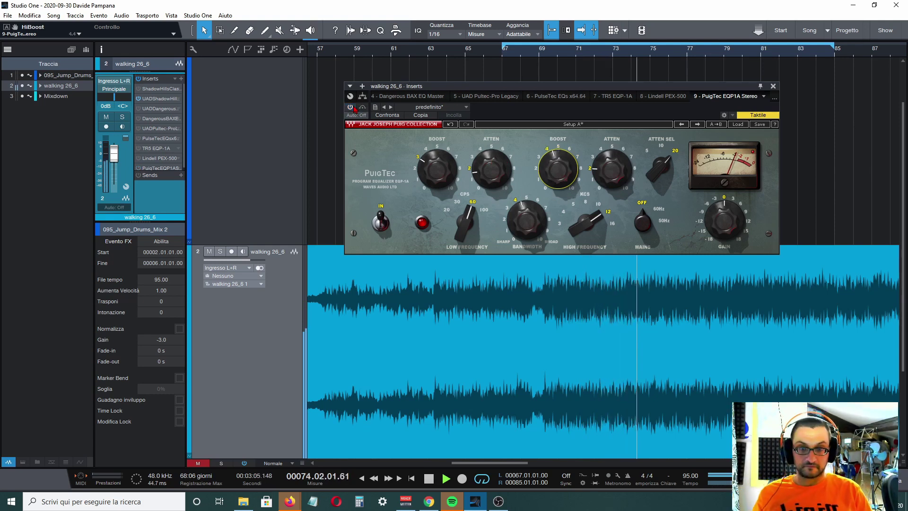
{"action": "key", "text": "space"}
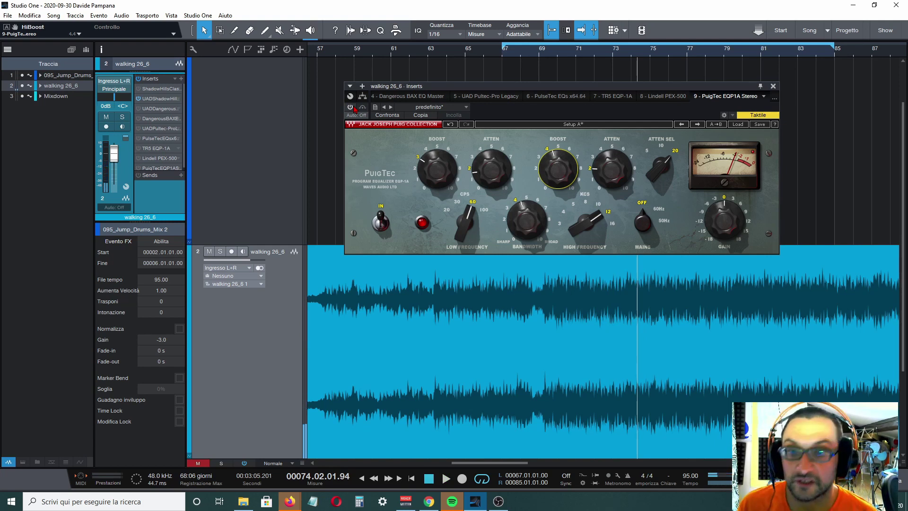